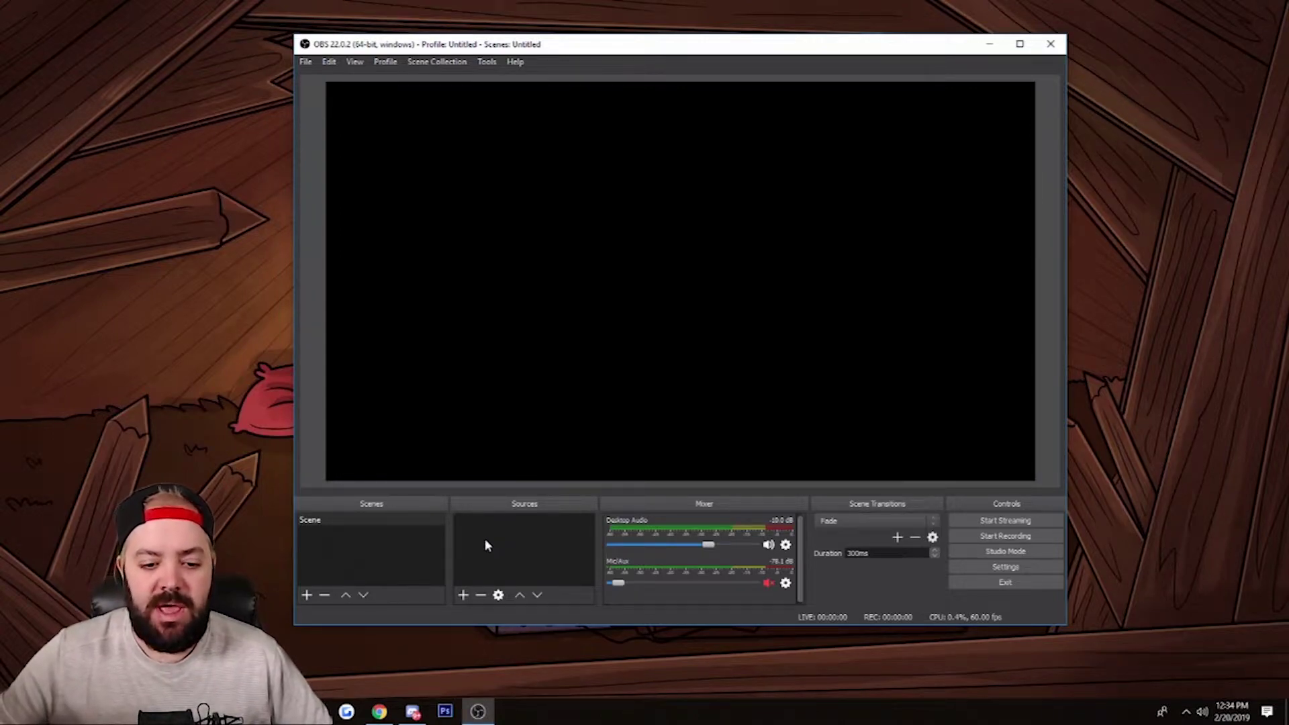
In Chrome, open the obs-ndi 4.5.3 update entry on the obs-ndi forum page.
mouse_move(388, 719)
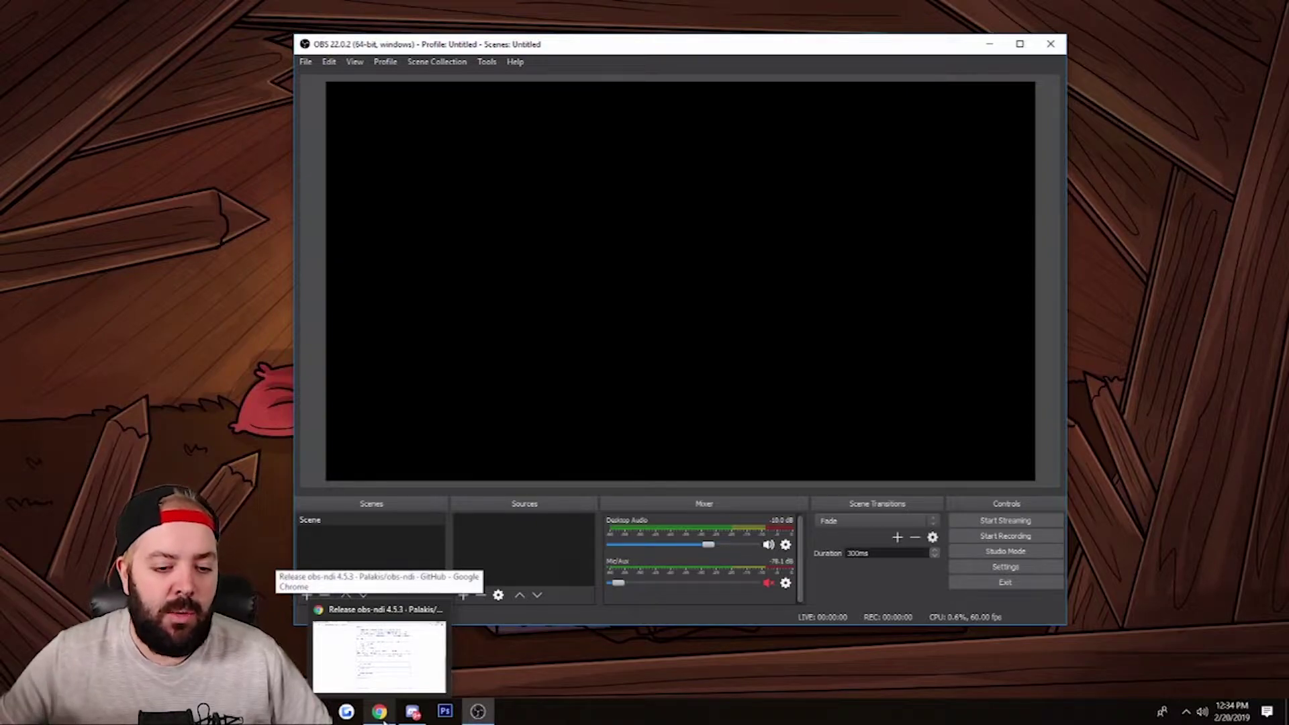
click(384, 718)
scroll(255, 219, up, 4)
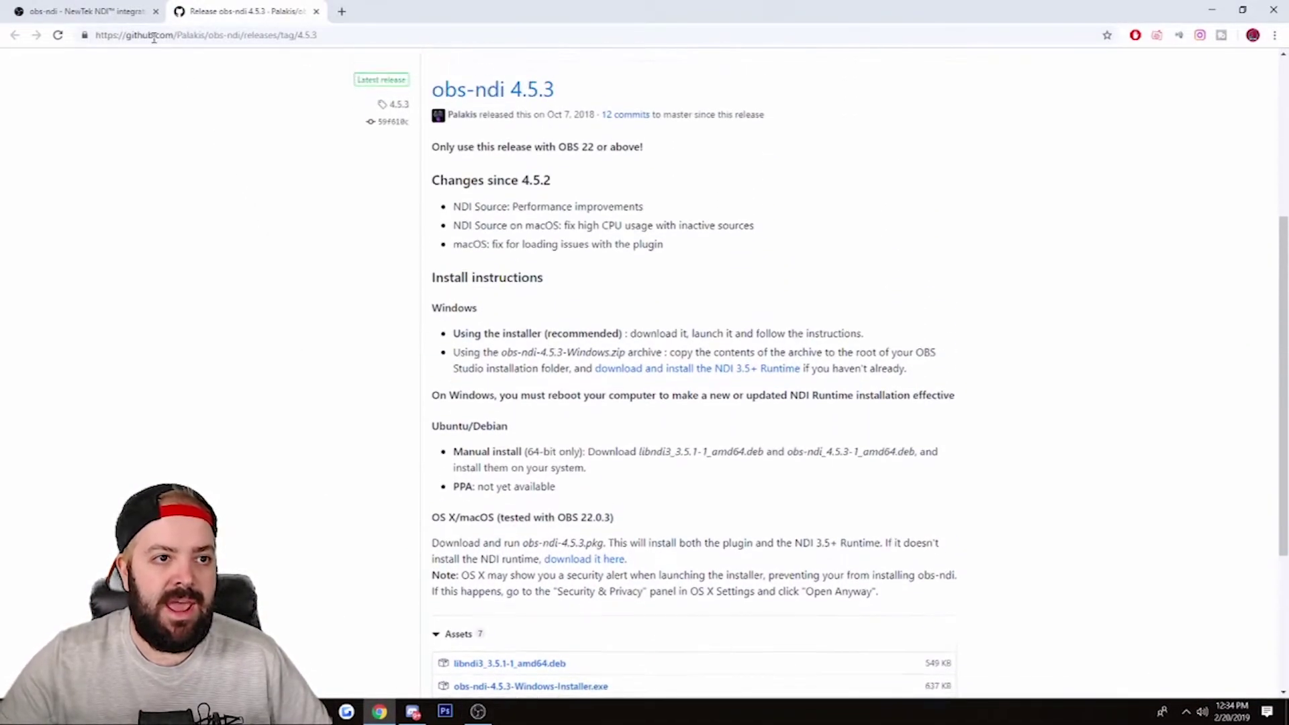
click(108, 11)
scroll(202, 262, up, 3)
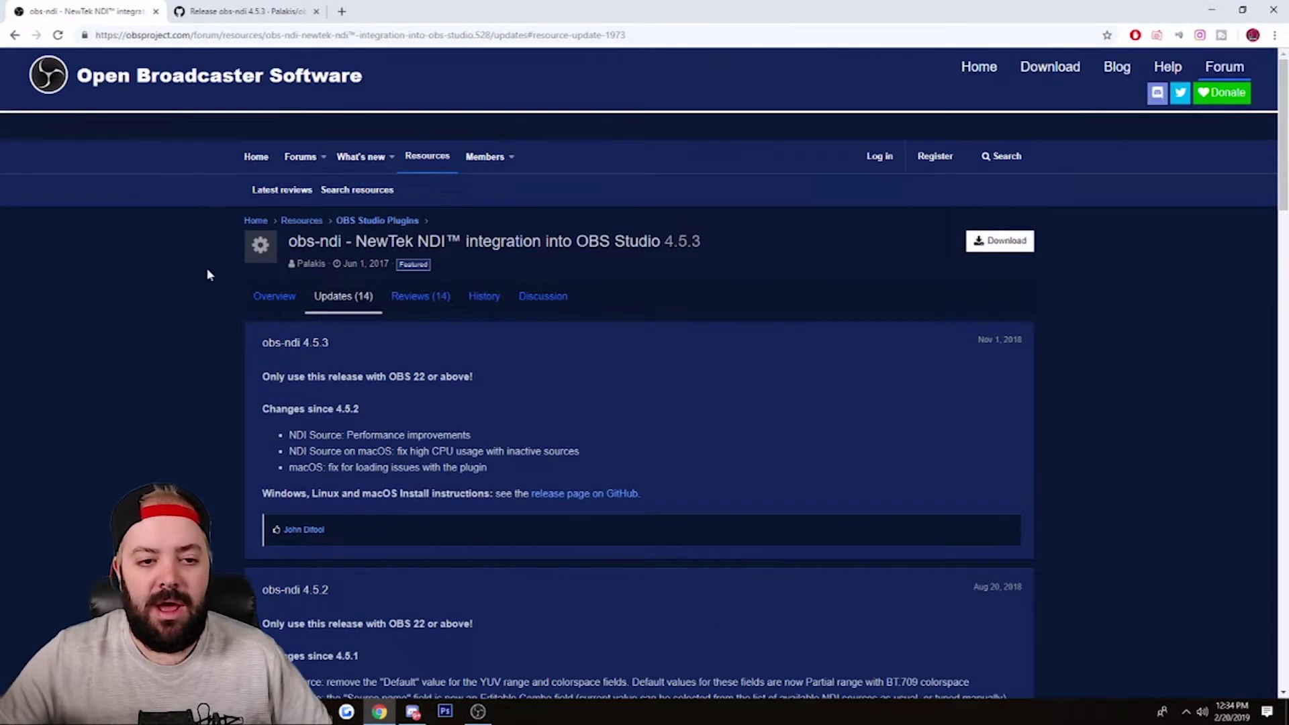
click(321, 346)
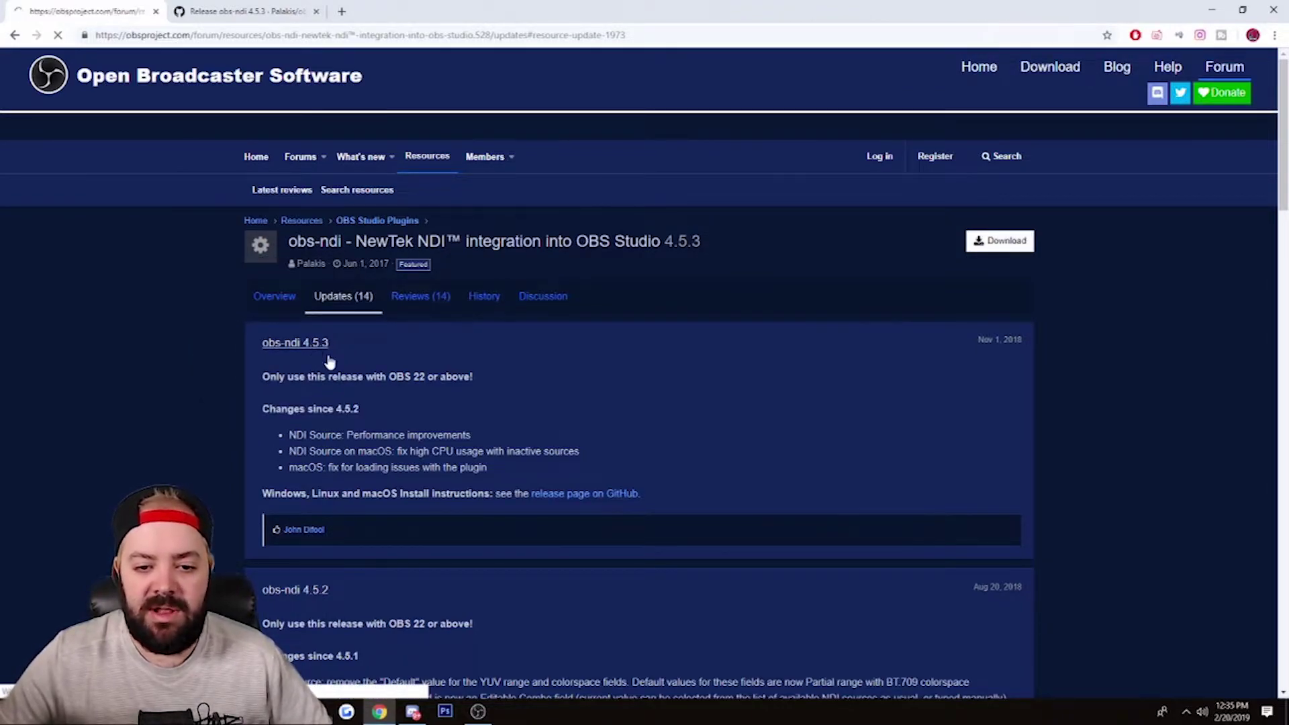
Go to the obs-ndi 4.5.3 GitHub release page and scroll down to its Assets.
scroll(550, 368, up, 1)
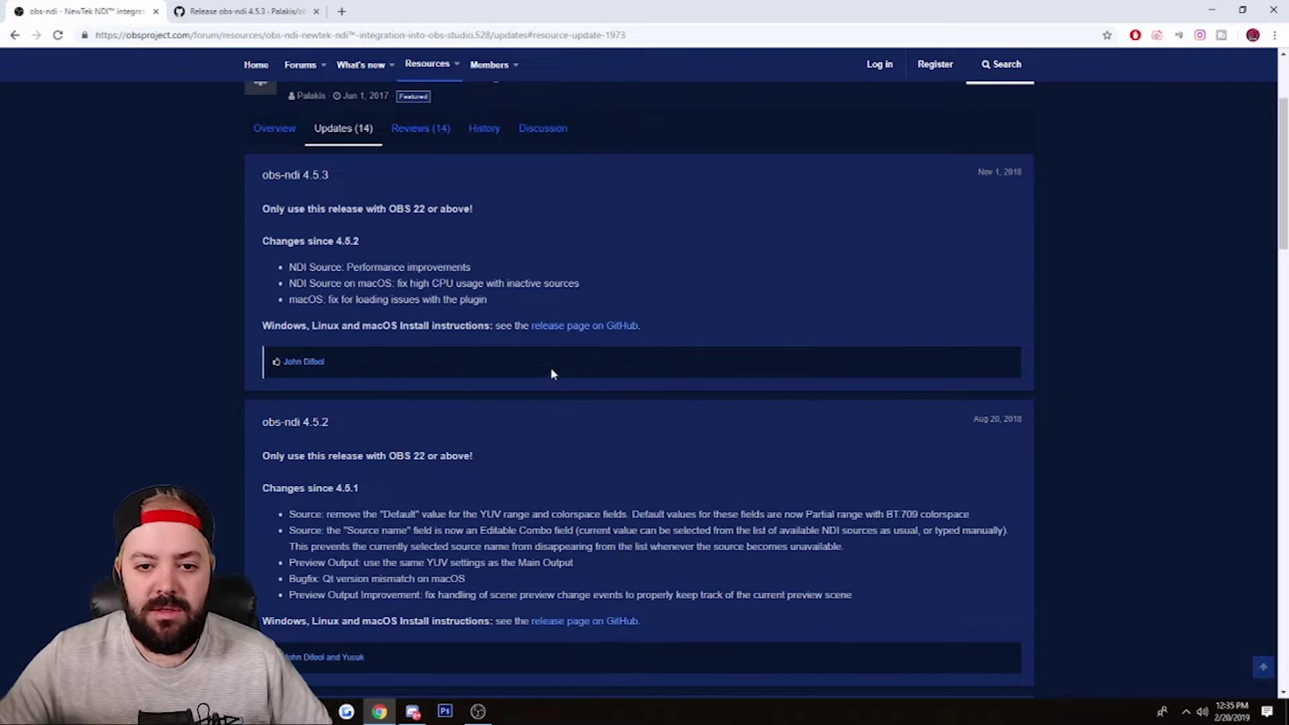
click(569, 328)
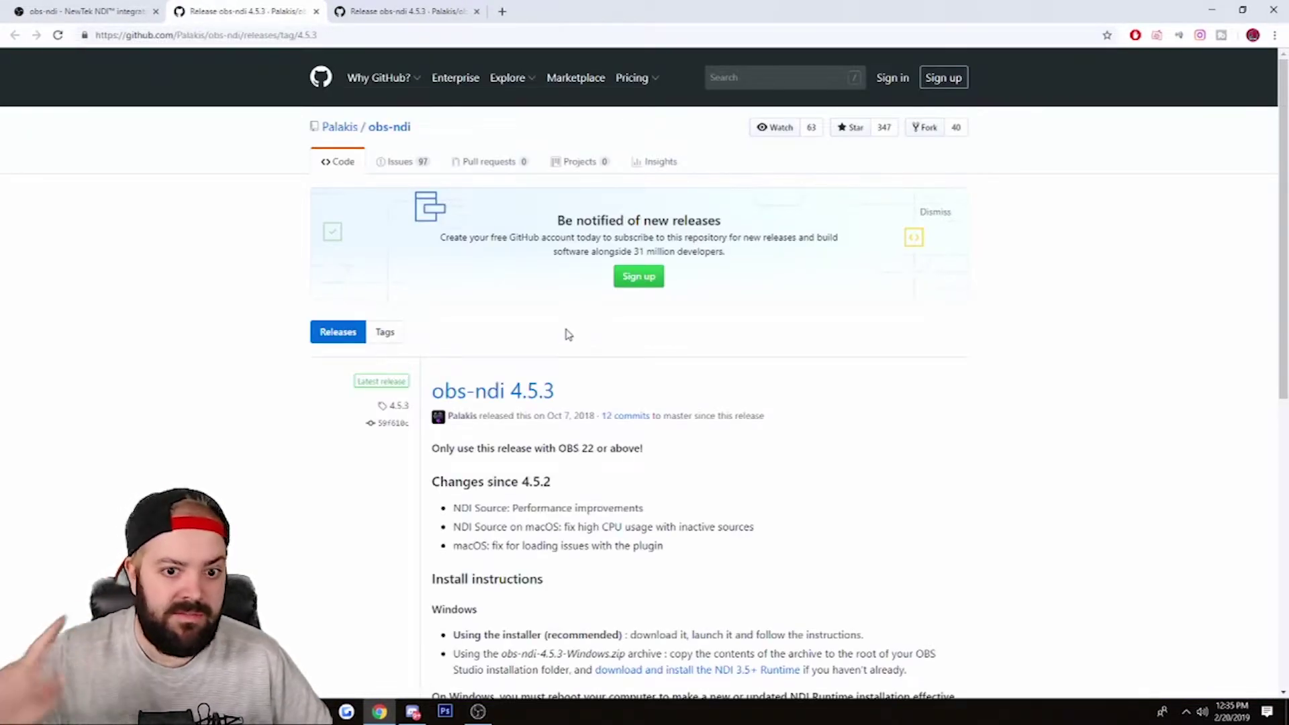
scroll(567, 336, down, 2)
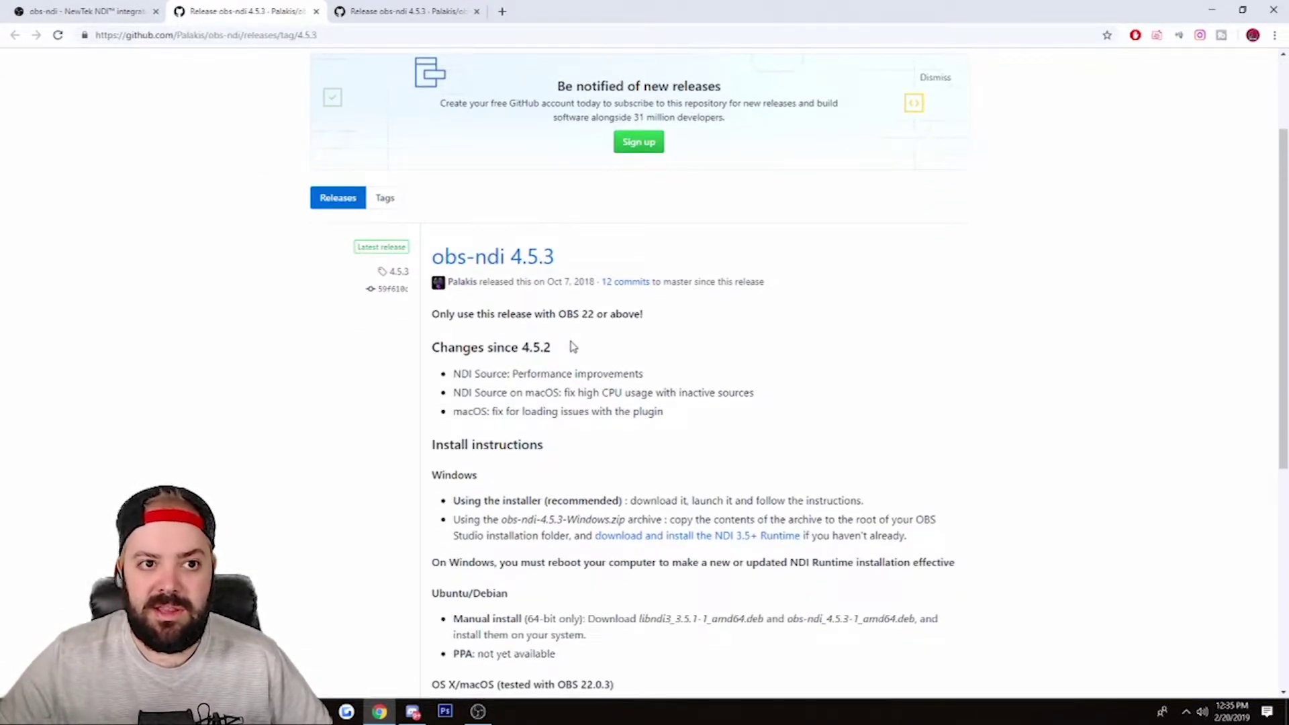
scroll(574, 346, down, 4)
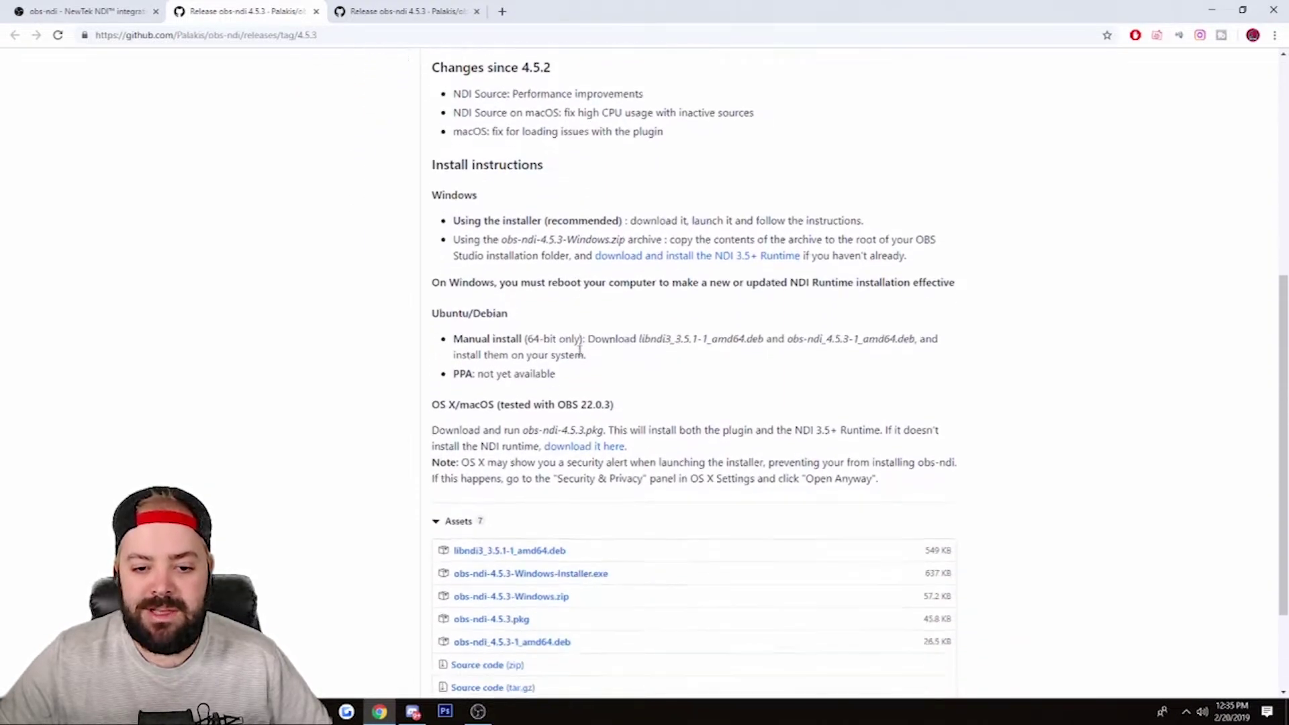
scroll(577, 352, down, 2)
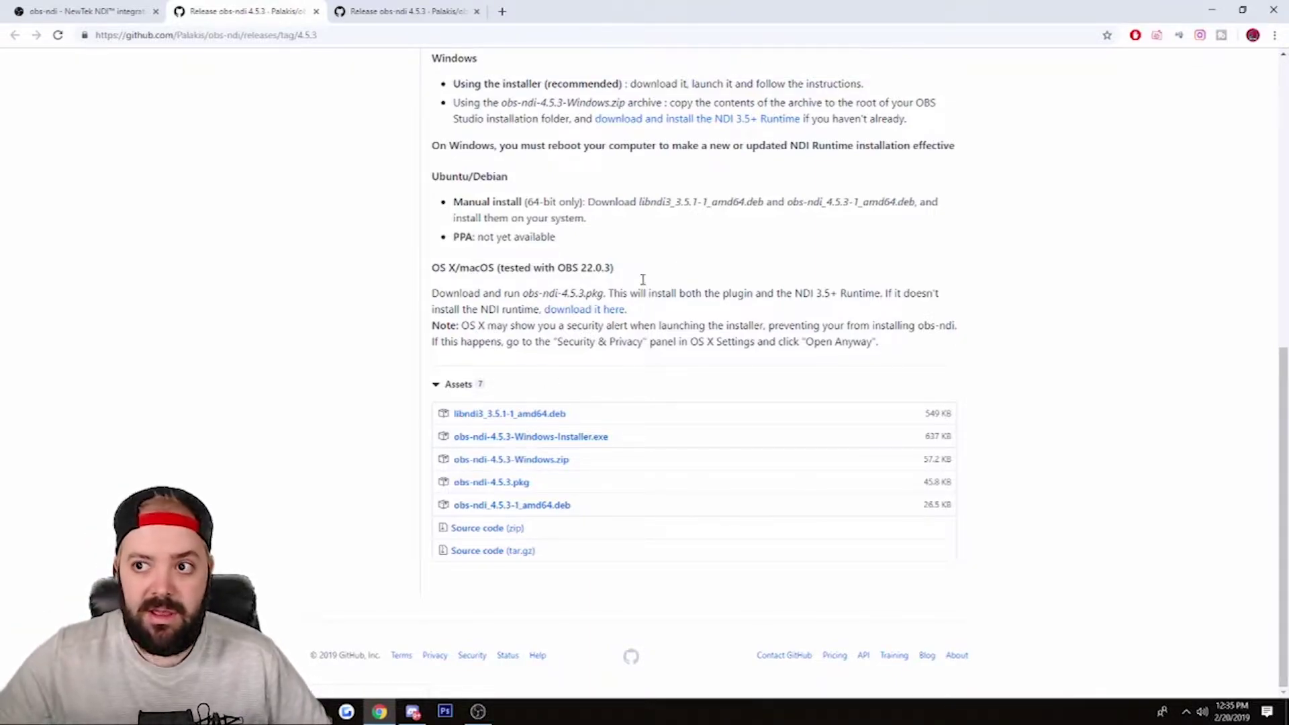
click(1212, 10)
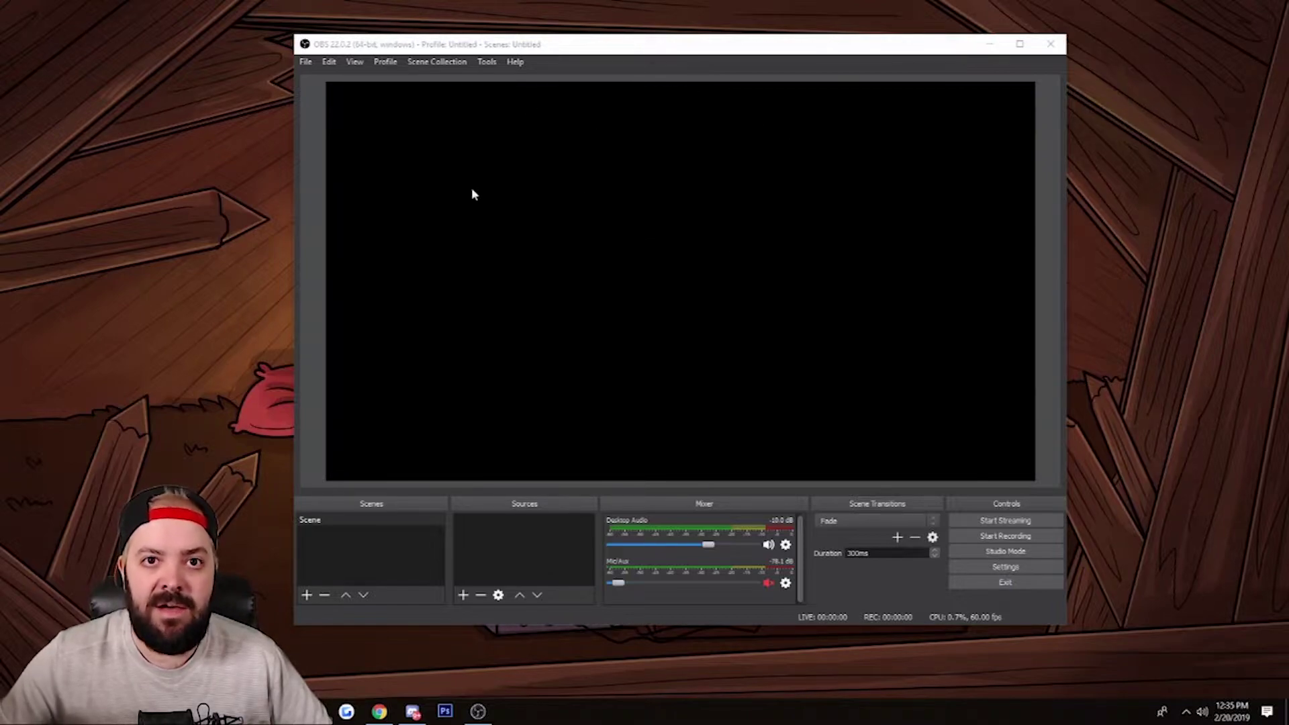
drag(683, 58, 666, 59)
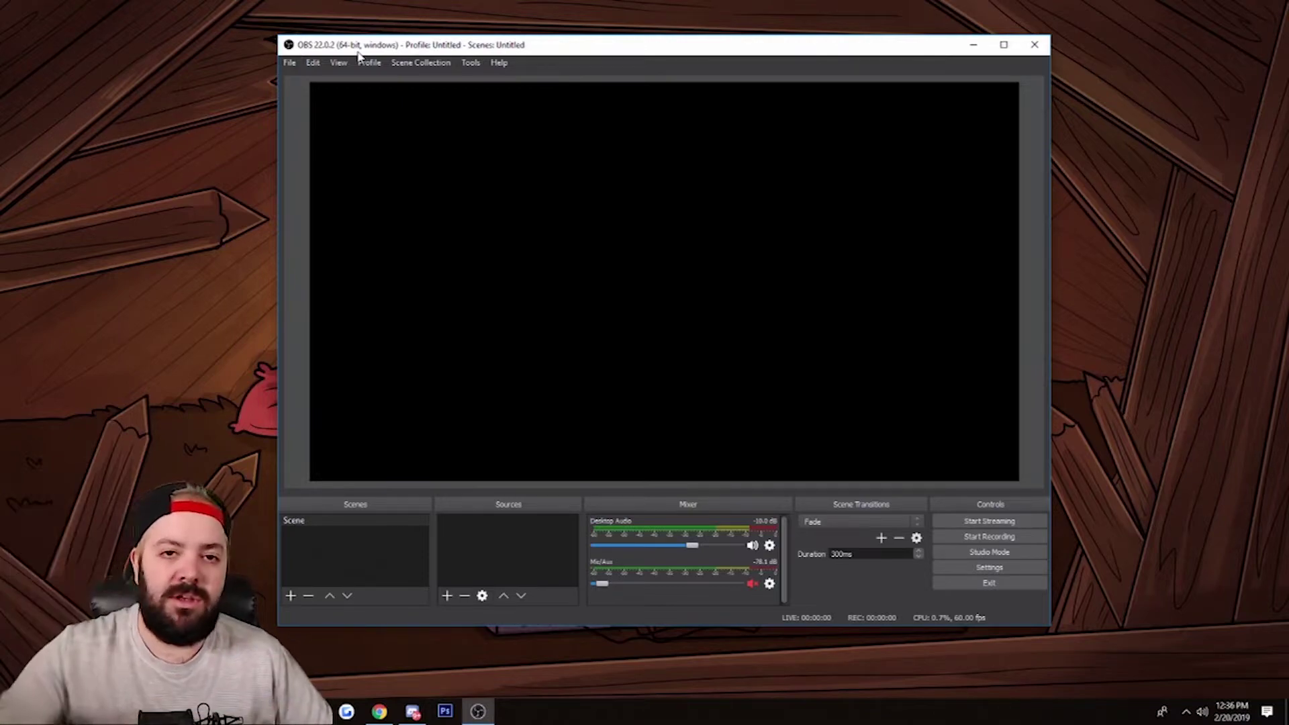
In Tools > NDI Output settings, enable Main Output, give it a custom output name, and confirm.
click(468, 58)
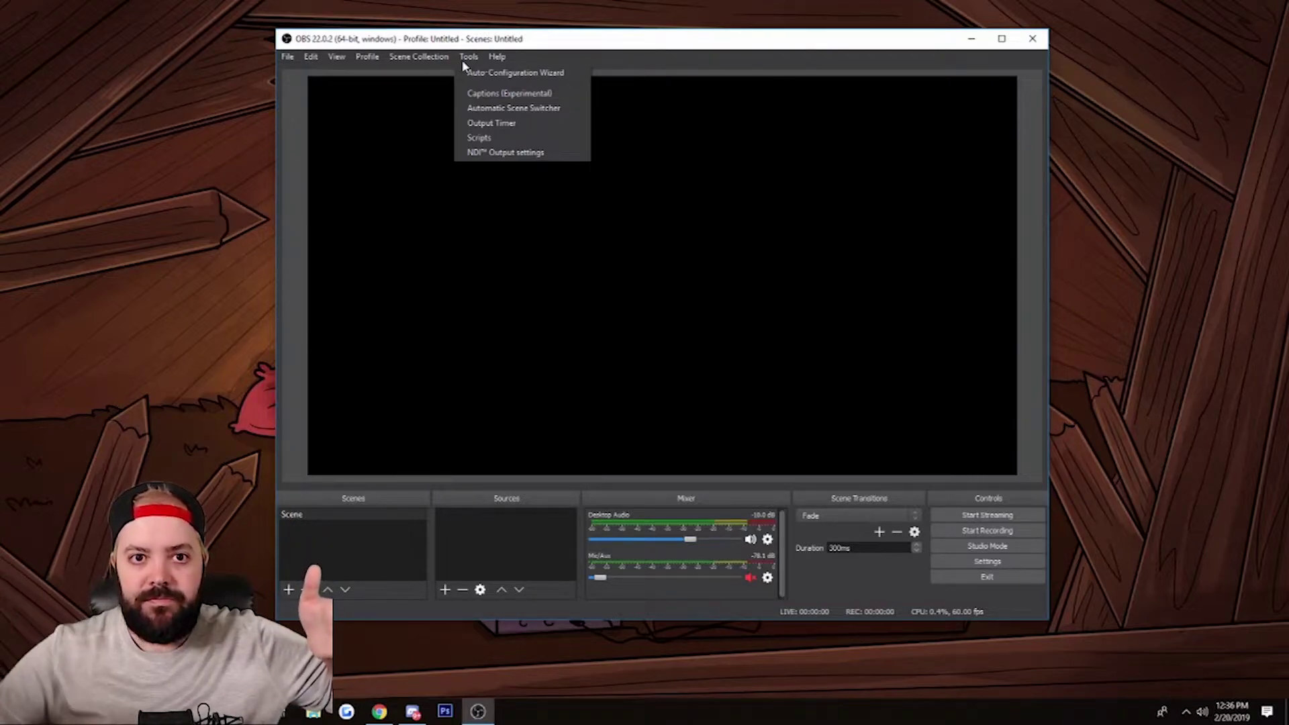
click(502, 152)
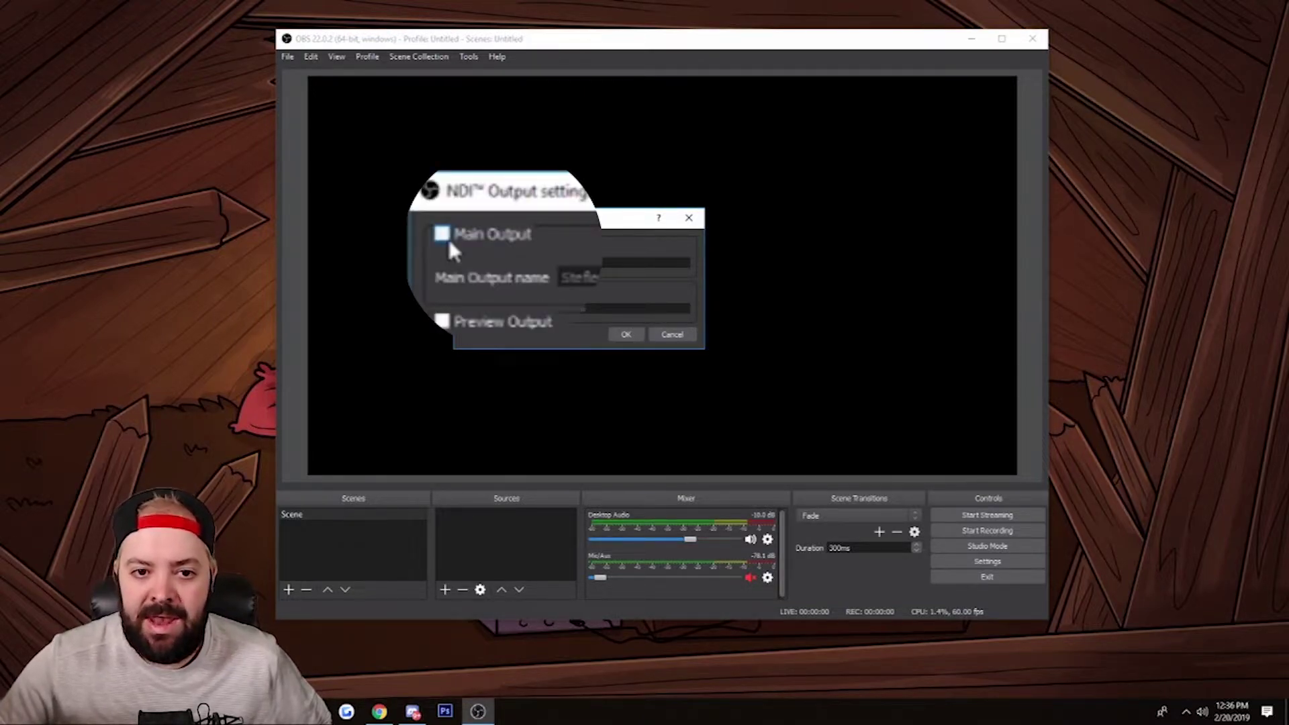
click(473, 243)
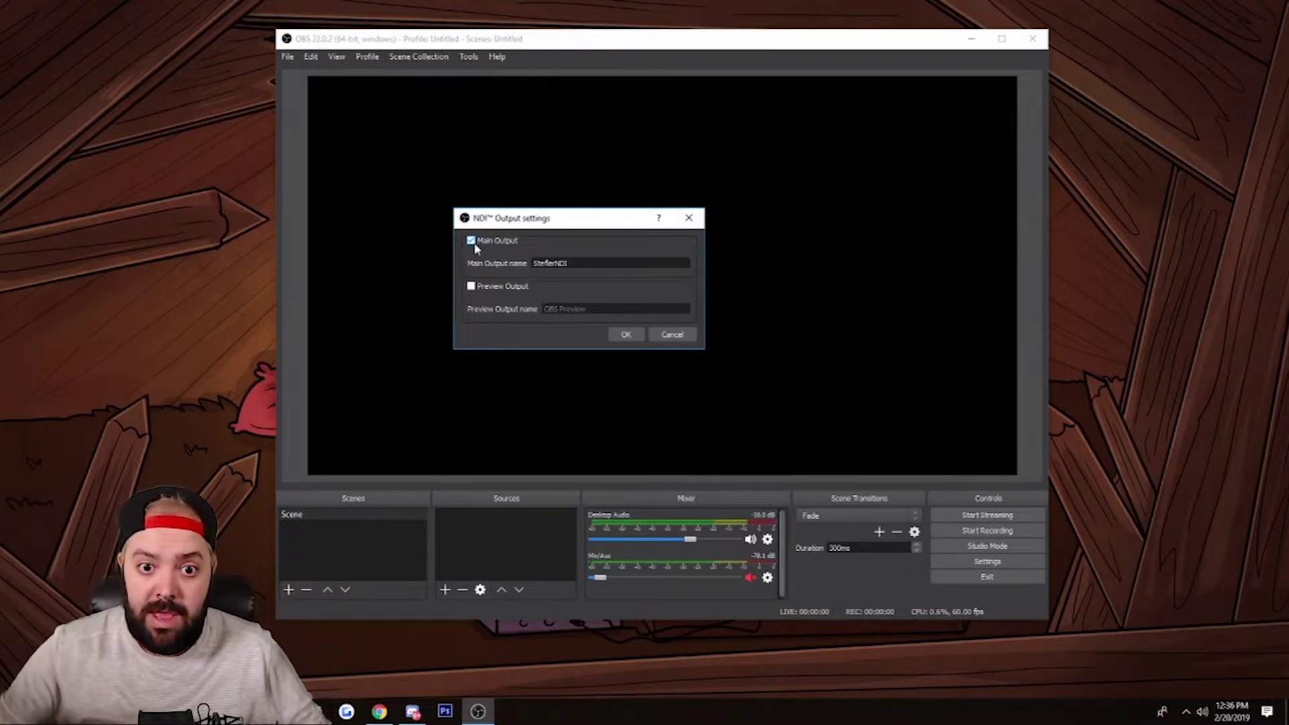
drag(598, 264, 496, 265)
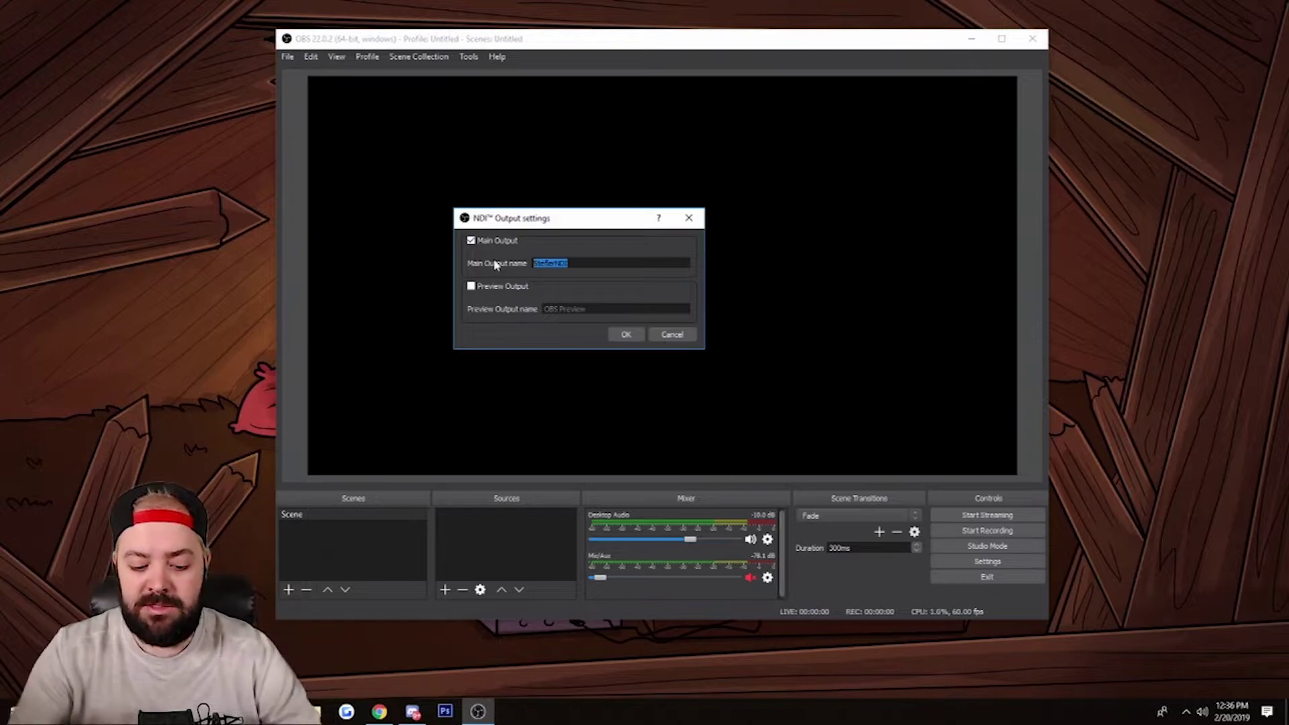
text(Ste)
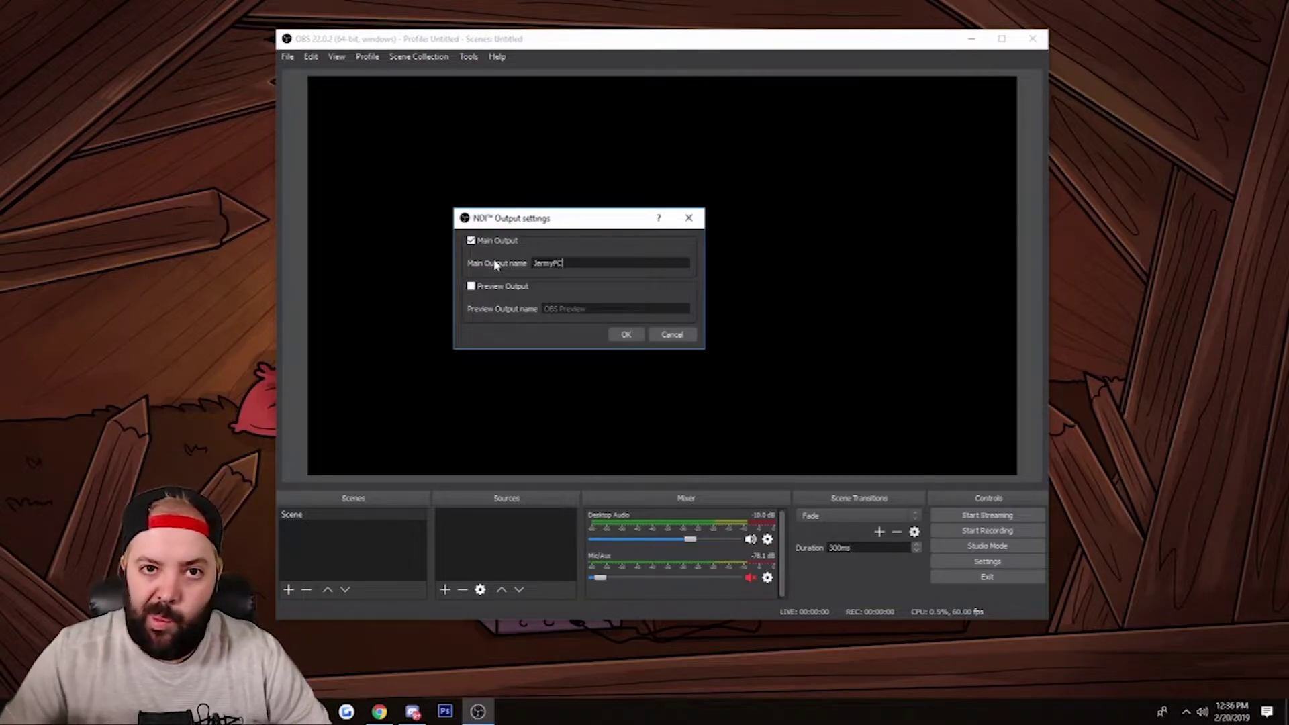
key(ctrl+a)
text(S)
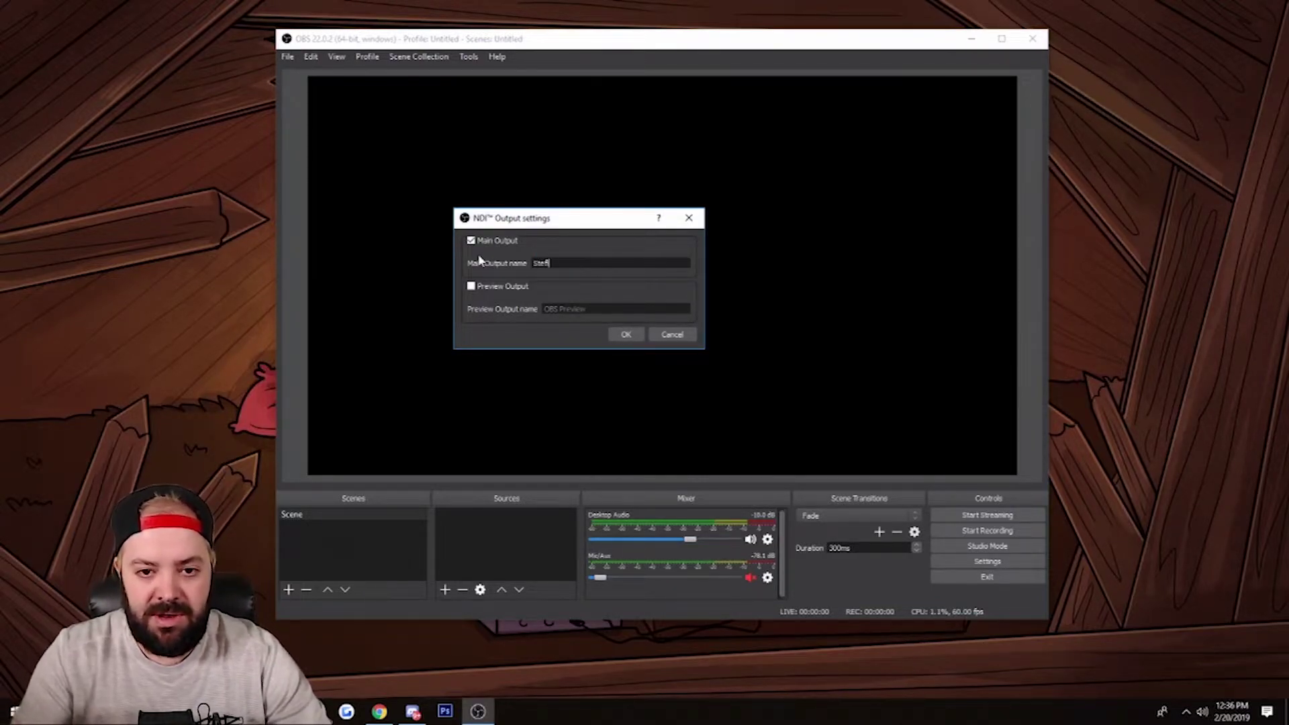
text(teflerNDI)
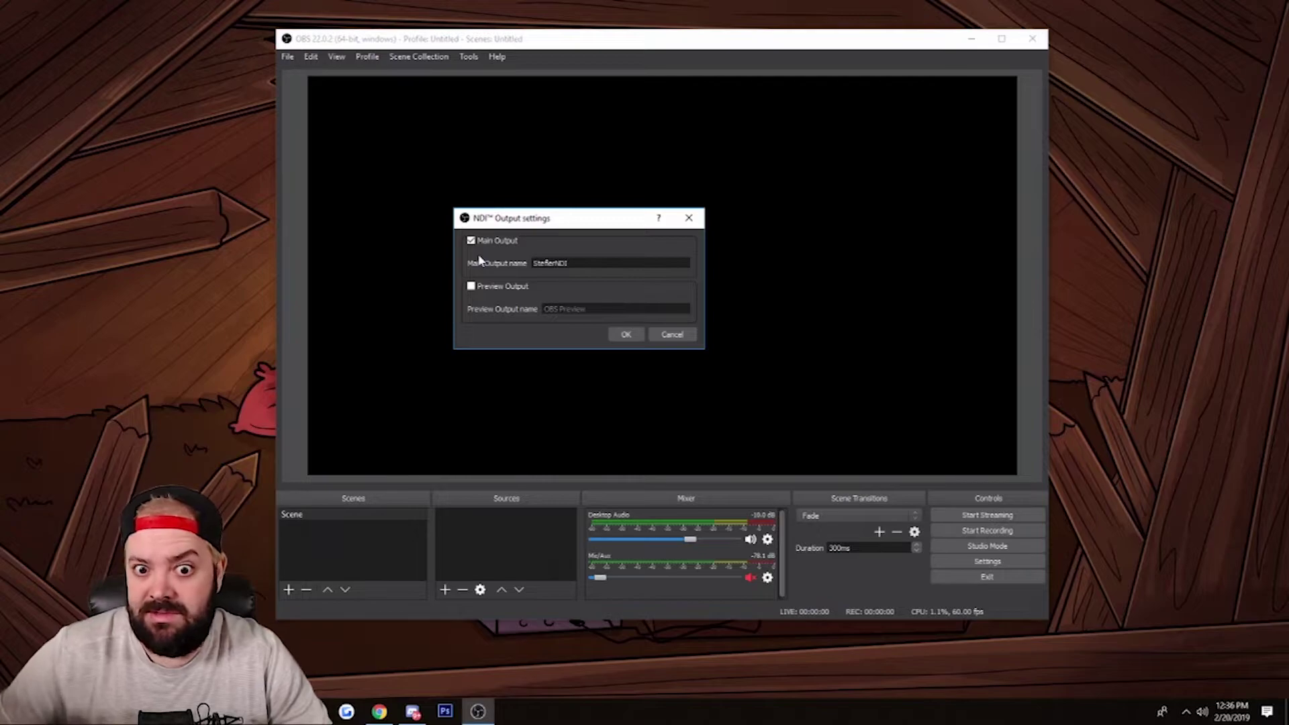
click(626, 335)
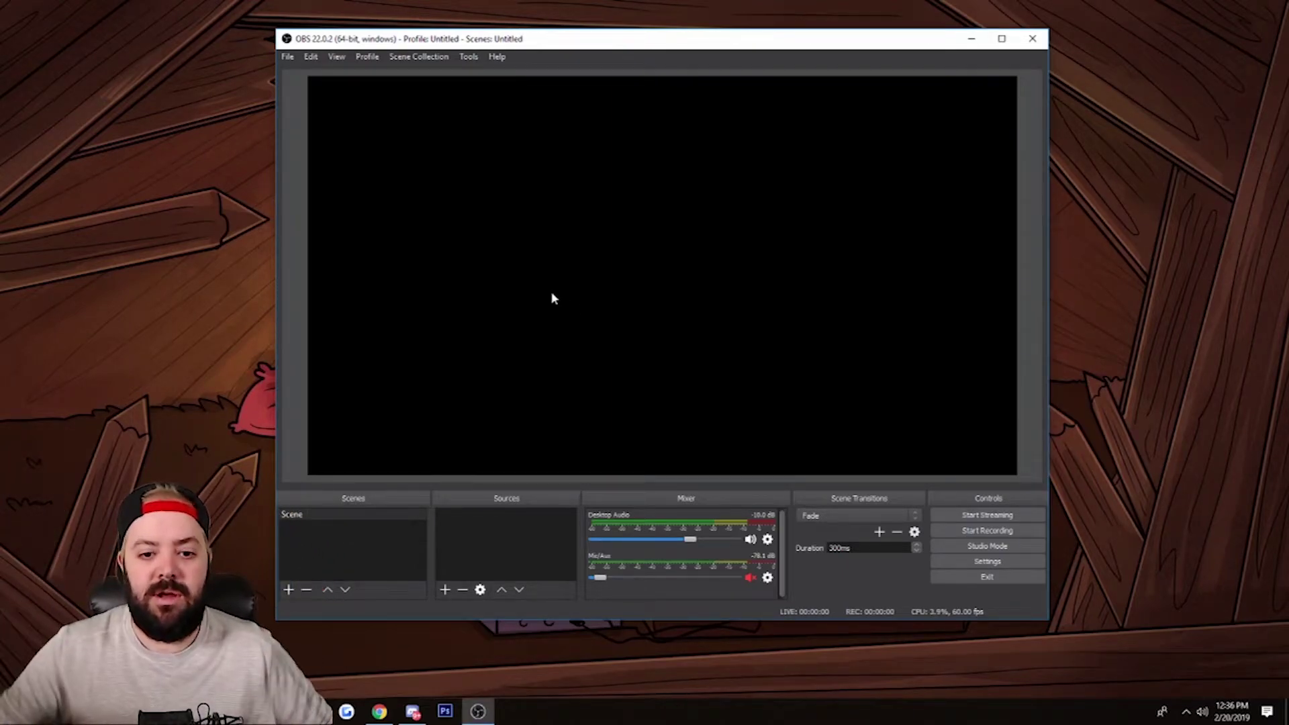
Add a Display Capture source named 'Gameplay' and accept its default full-desktop properties.
right_click(510, 545)
click(475, 550)
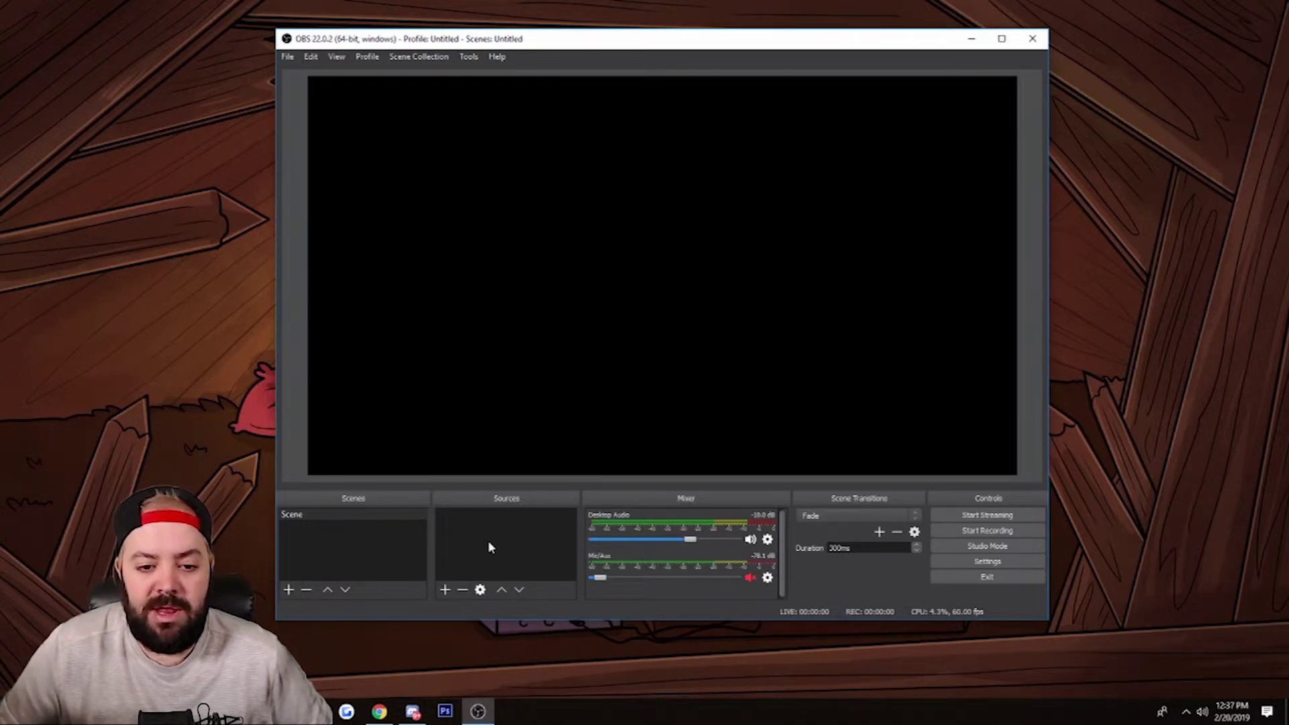
right_click(489, 542)
mouse_move(542, 550)
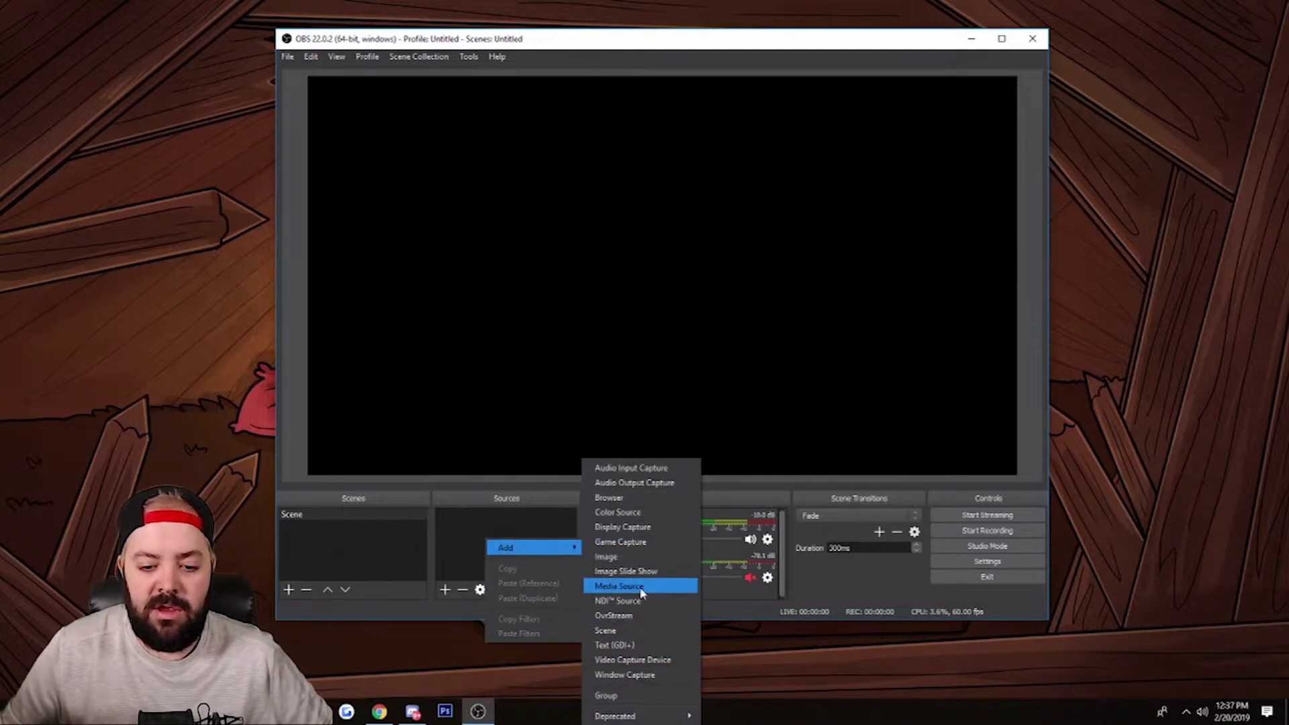
click(664, 529)
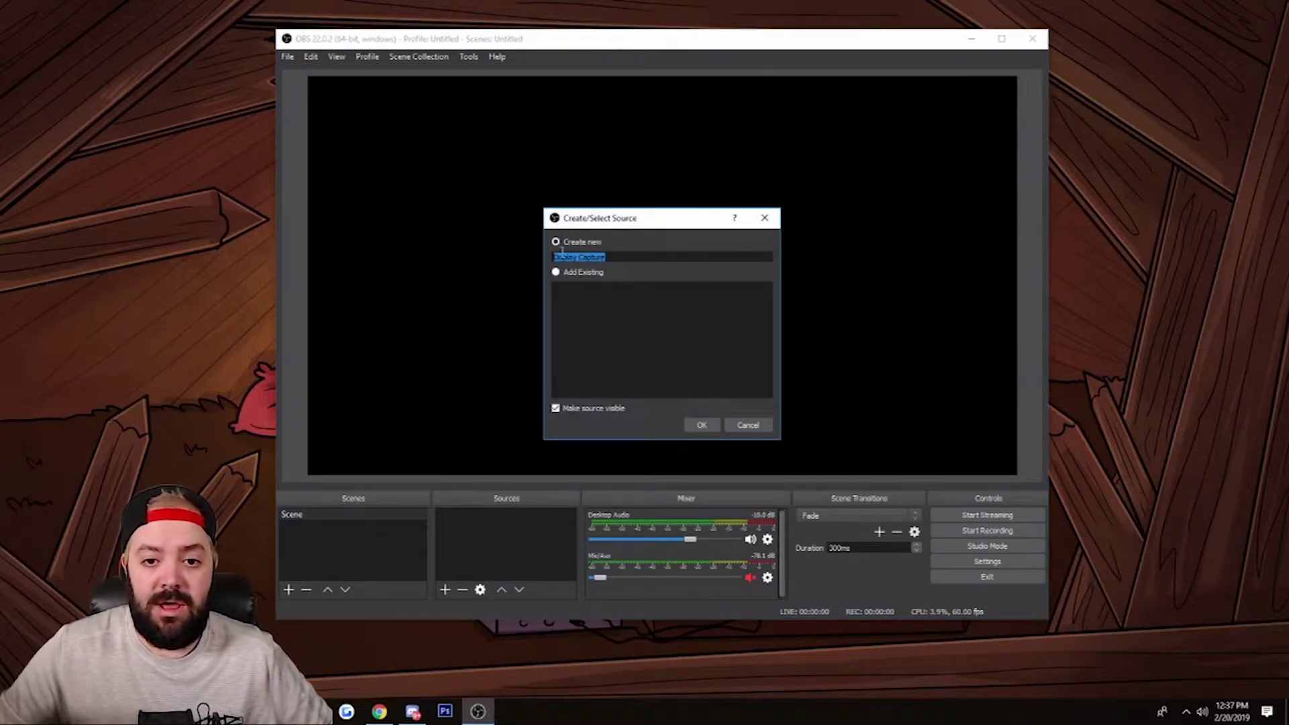
text(Ga)
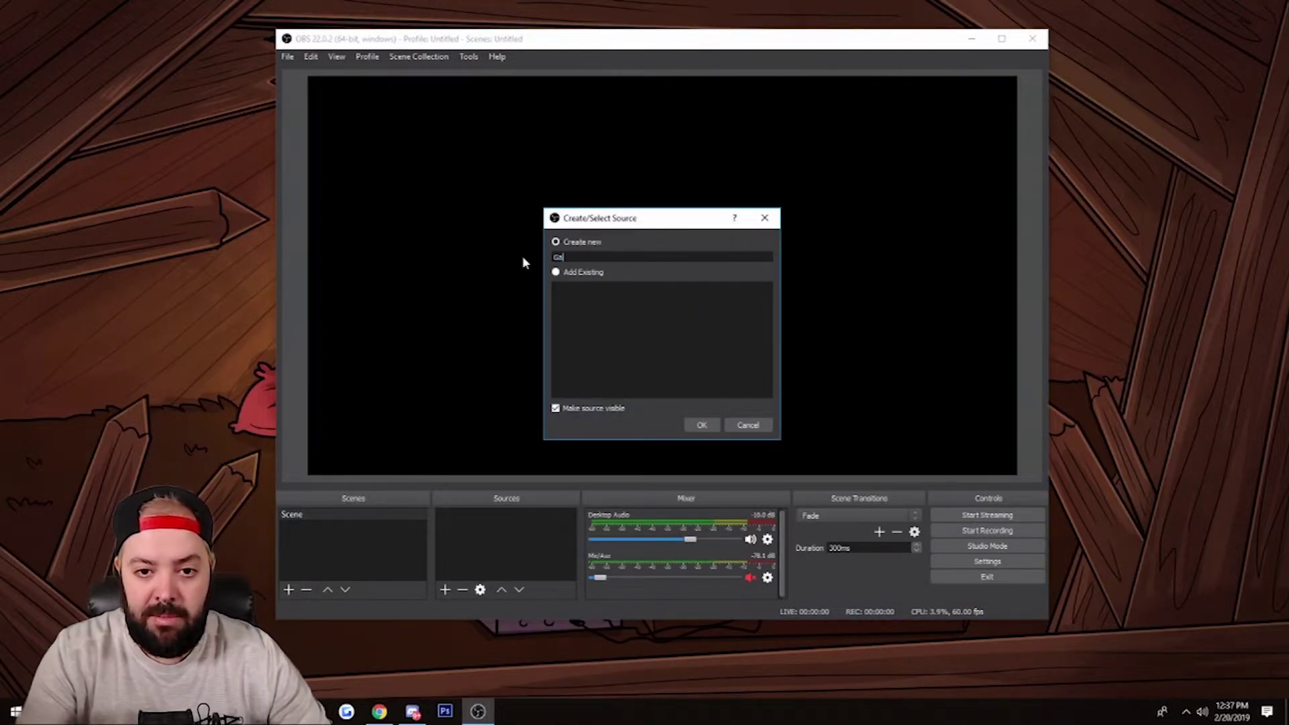
text(mepl)
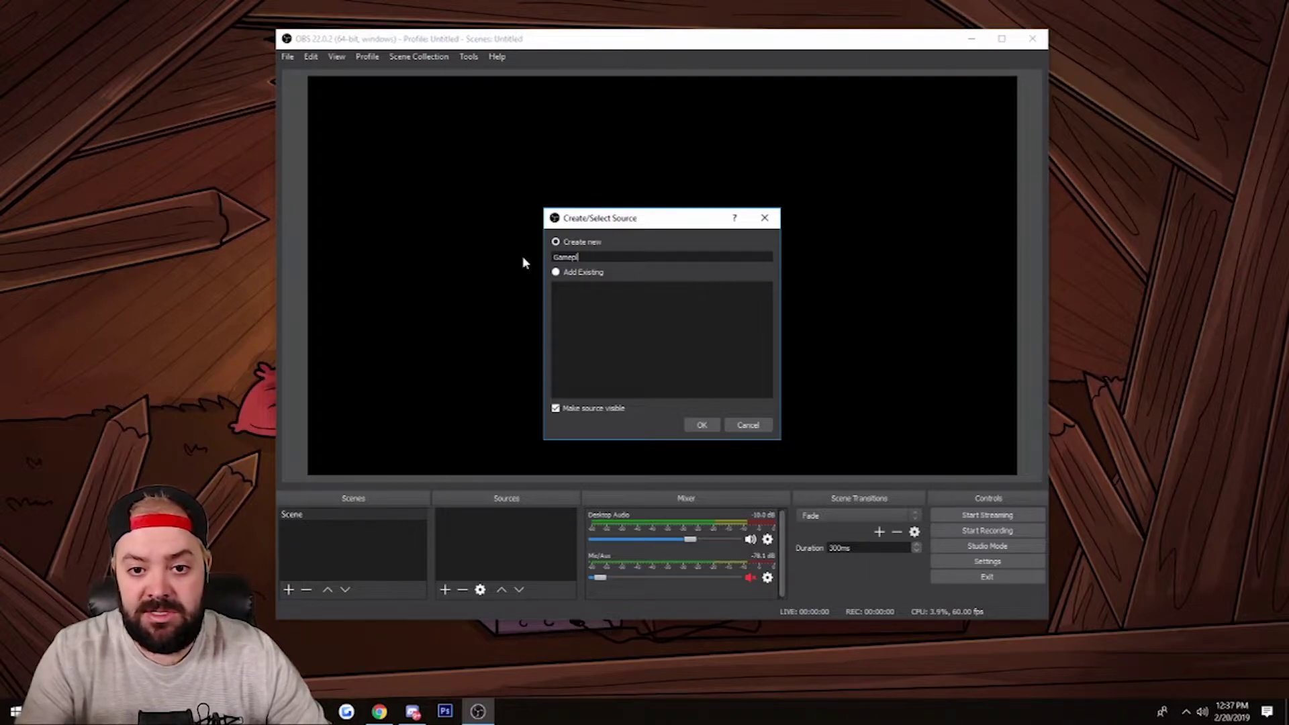
text(ay)
key(Return)
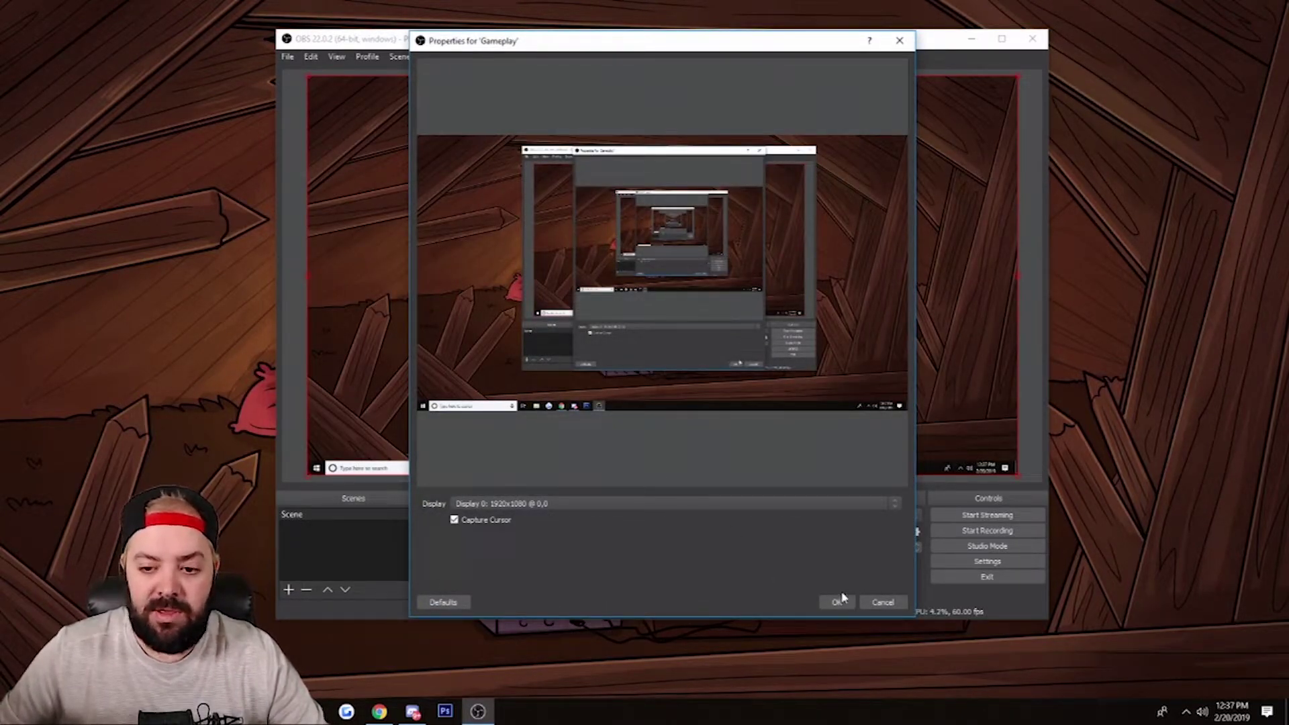
click(839, 601)
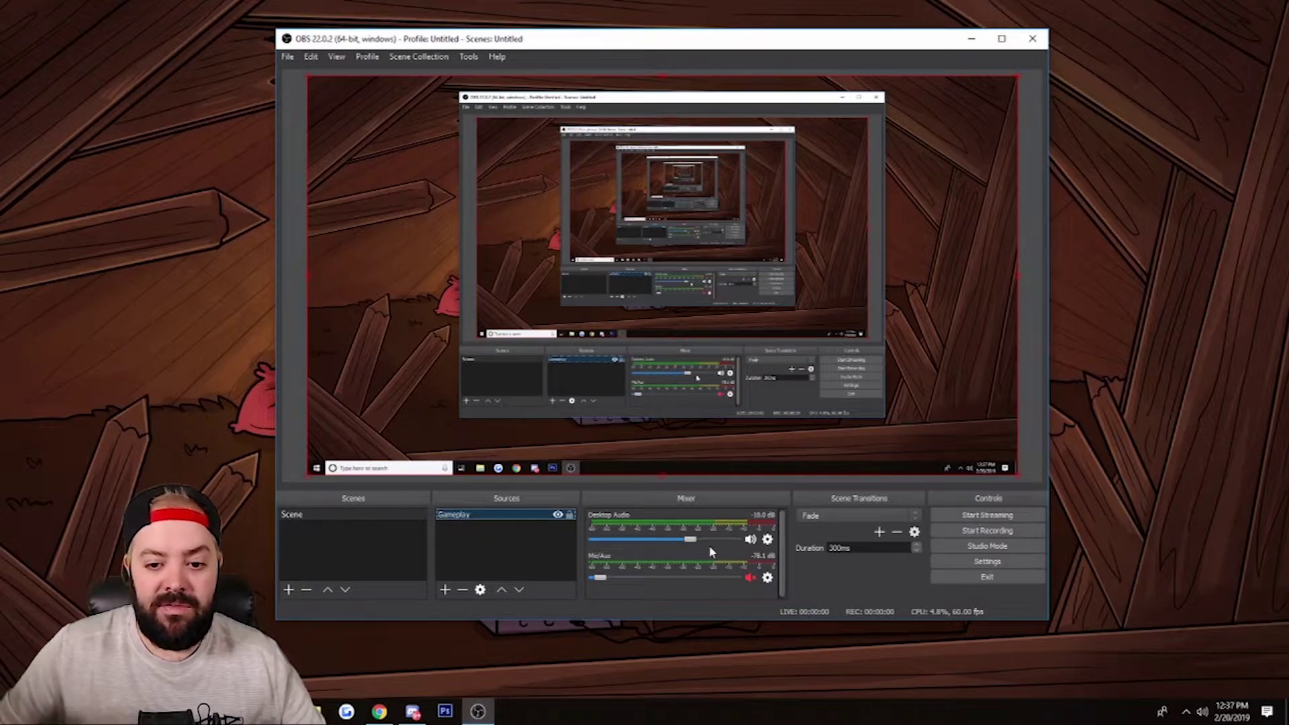
scroll(708, 543, down, 3)
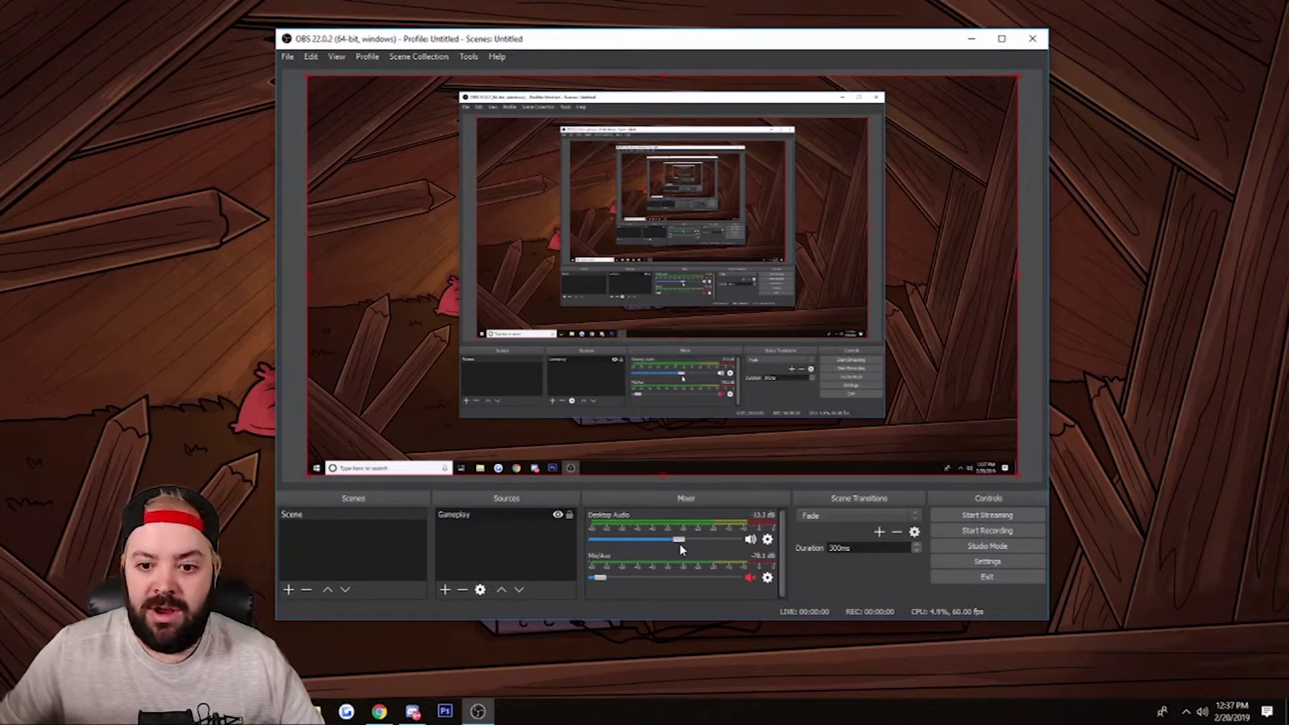
scroll(677, 550, down, 1)
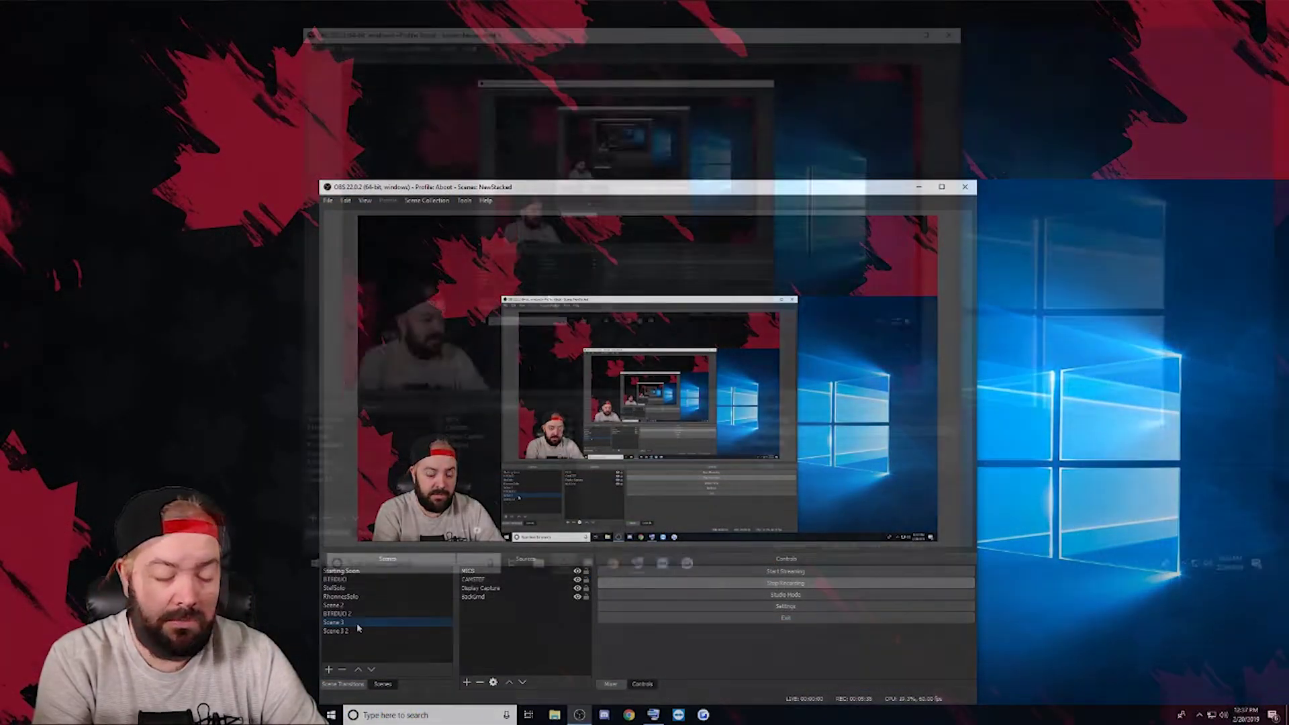
Select the Display Capture in the overlay preview, then deselect it.
click(574, 449)
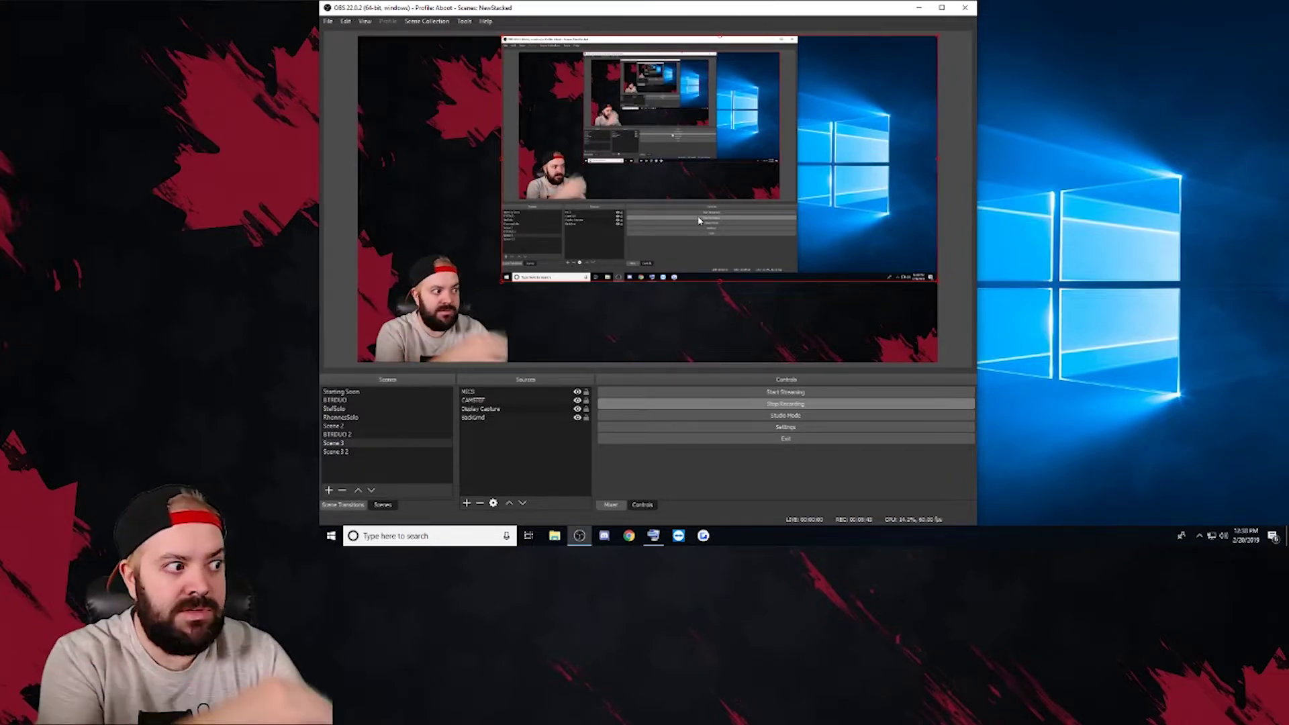
click(513, 463)
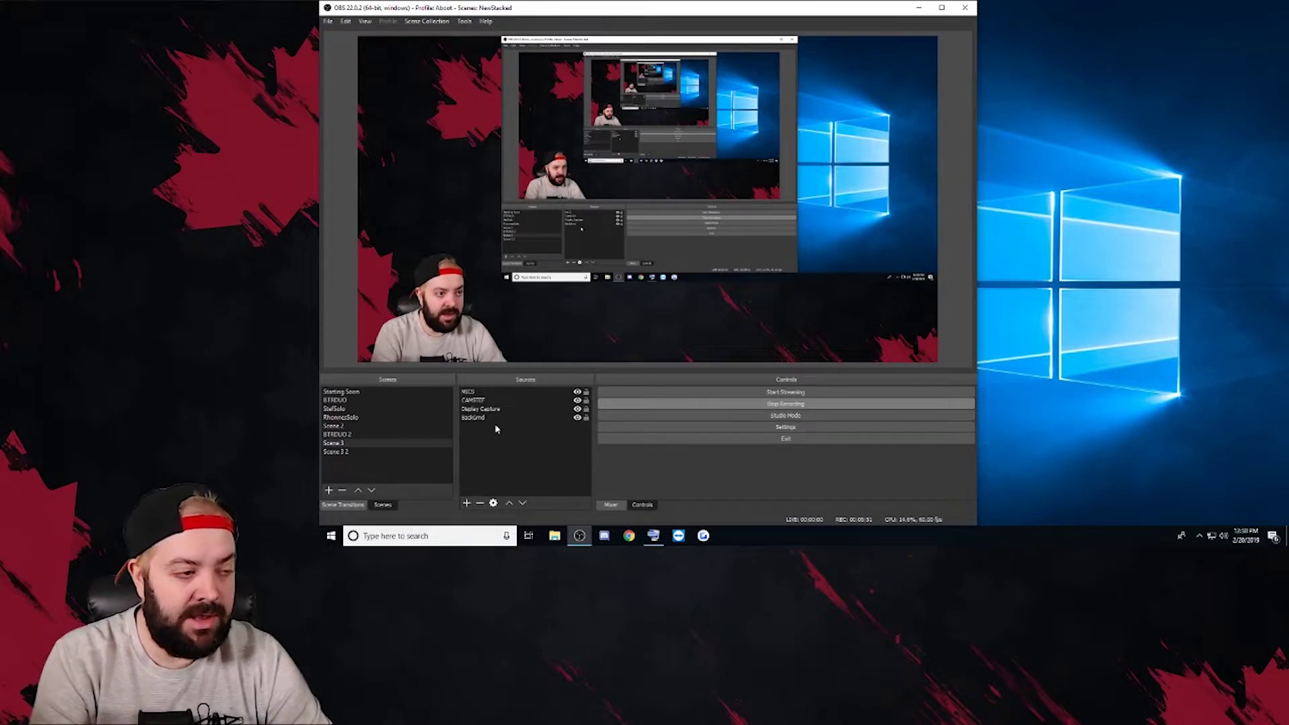
Begin adding a new NDI Source from the Sources context menu.
right_click(494, 427)
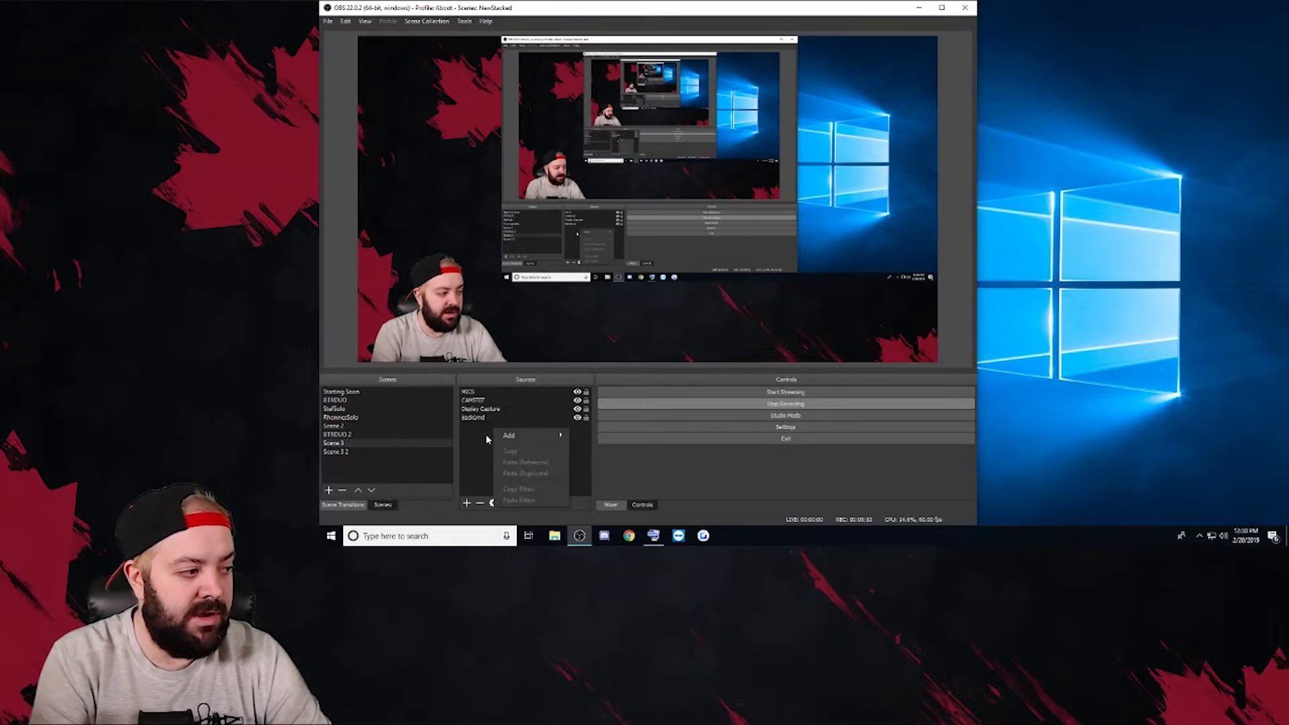
mouse_move(530, 435)
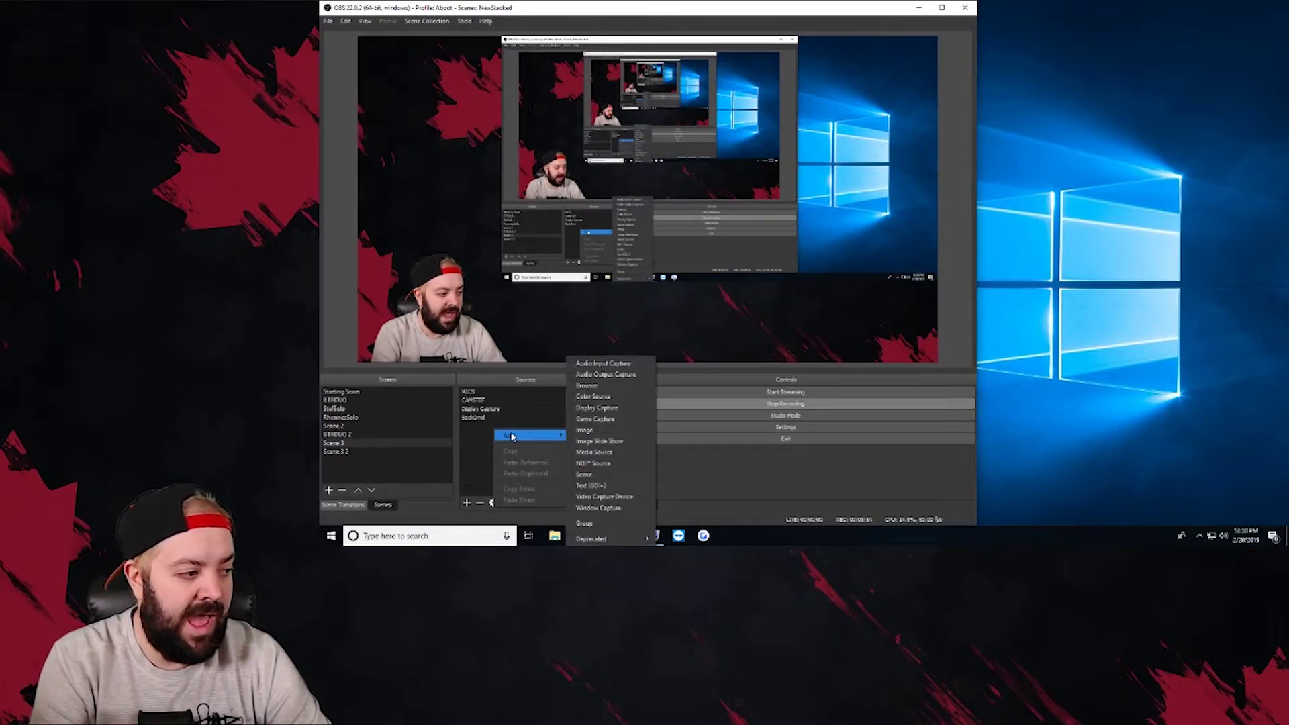
click(621, 464)
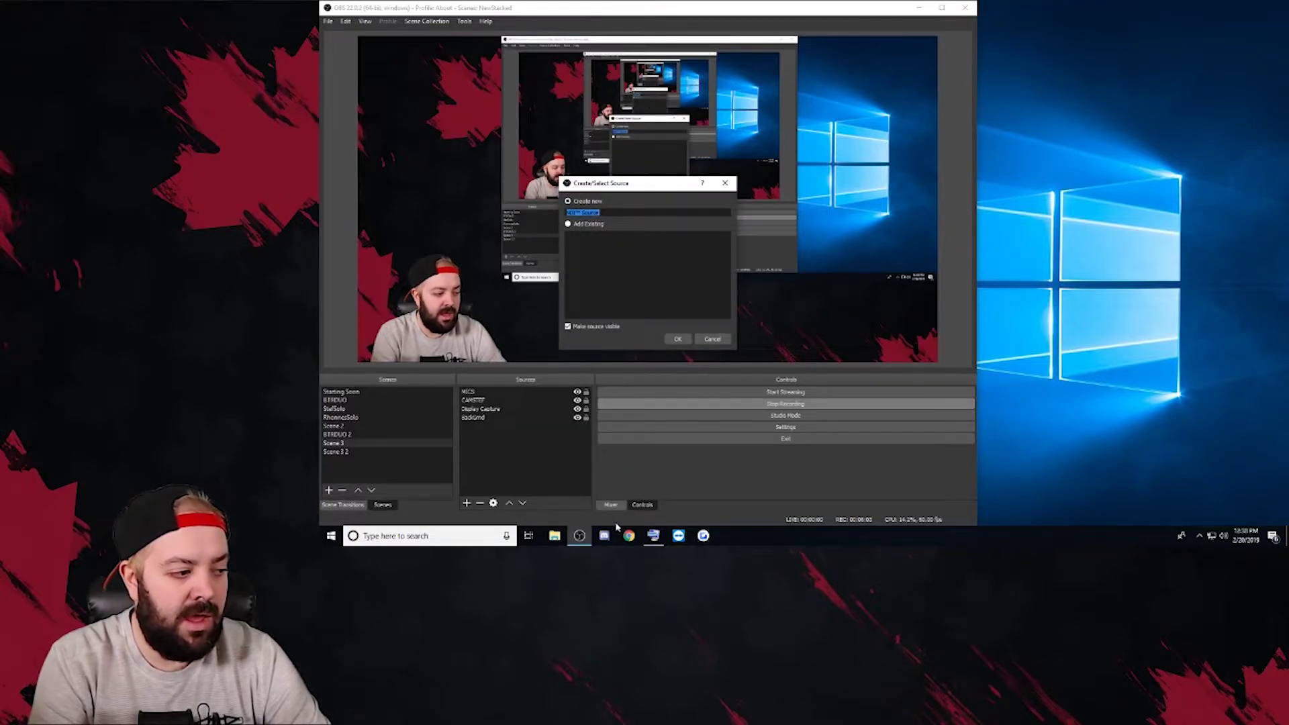
Type the new NDI source's name with the On-Screen Keyboard, then close the keyboard.
click(653, 535)
click(634, 182)
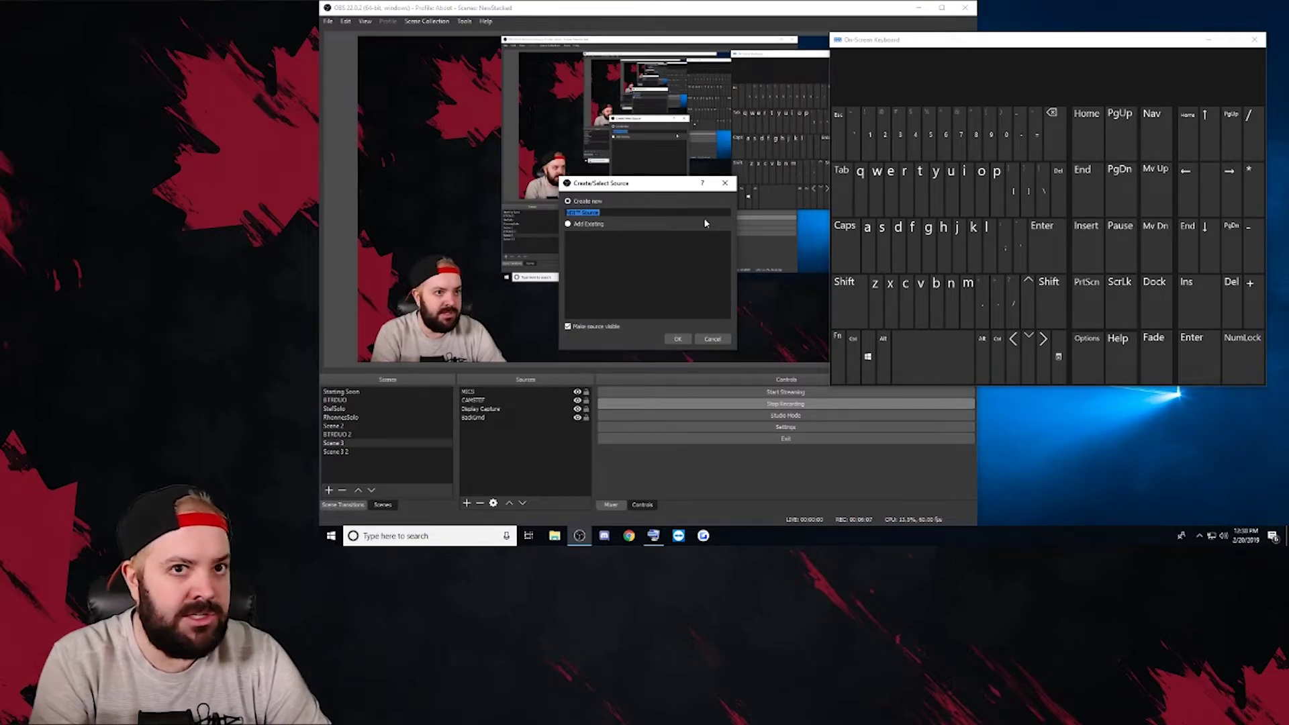
click(882, 250)
click(917, 193)
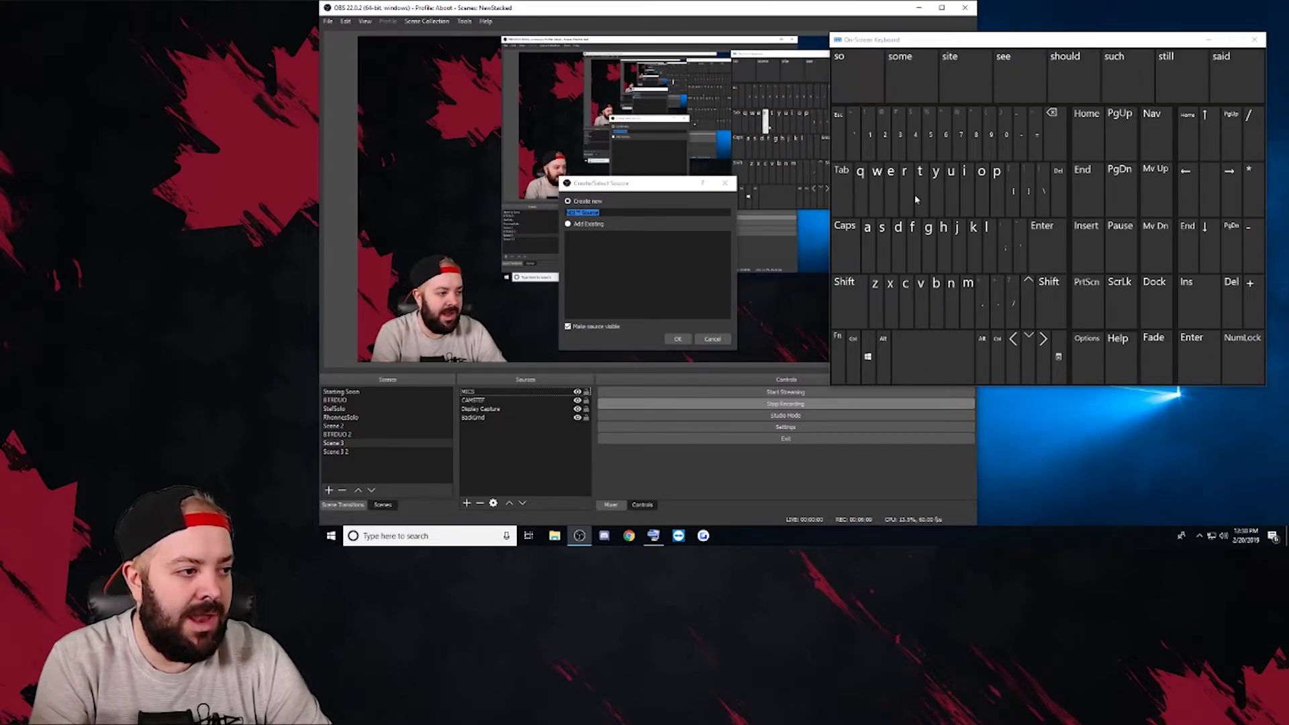
click(890, 191)
click(911, 249)
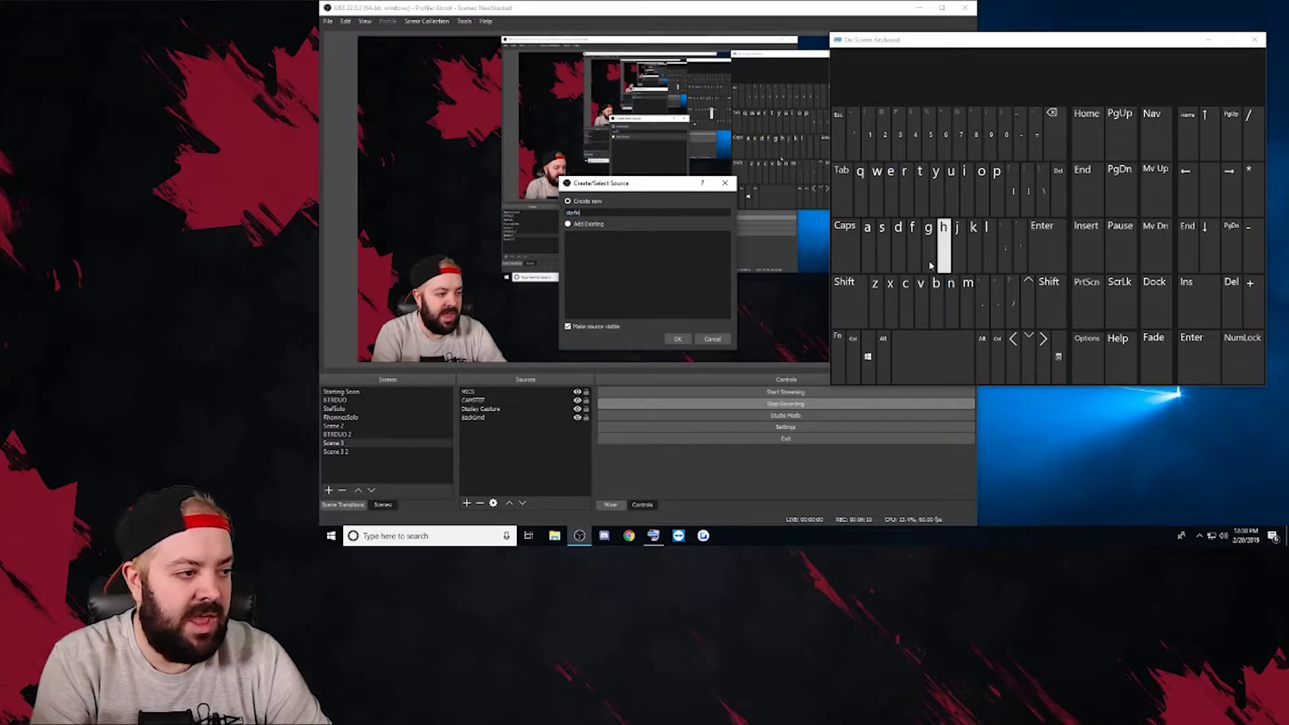
click(898, 242)
click(964, 180)
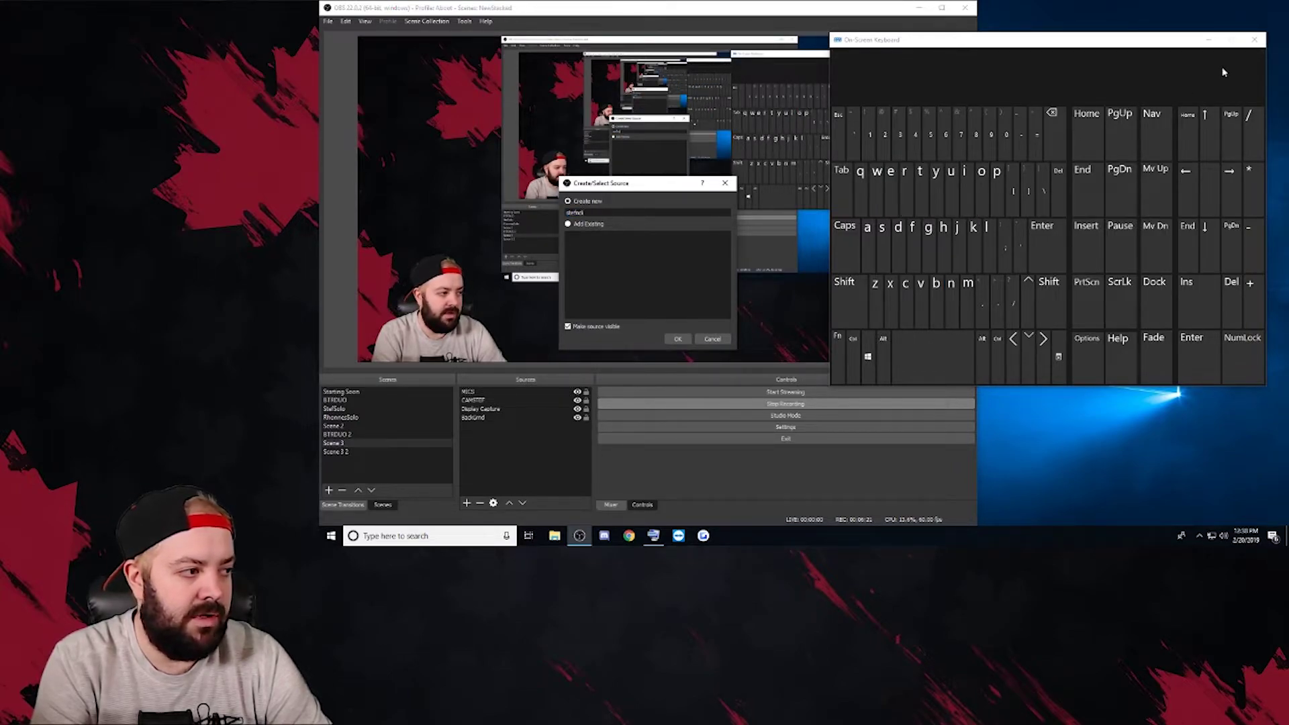
click(1254, 40)
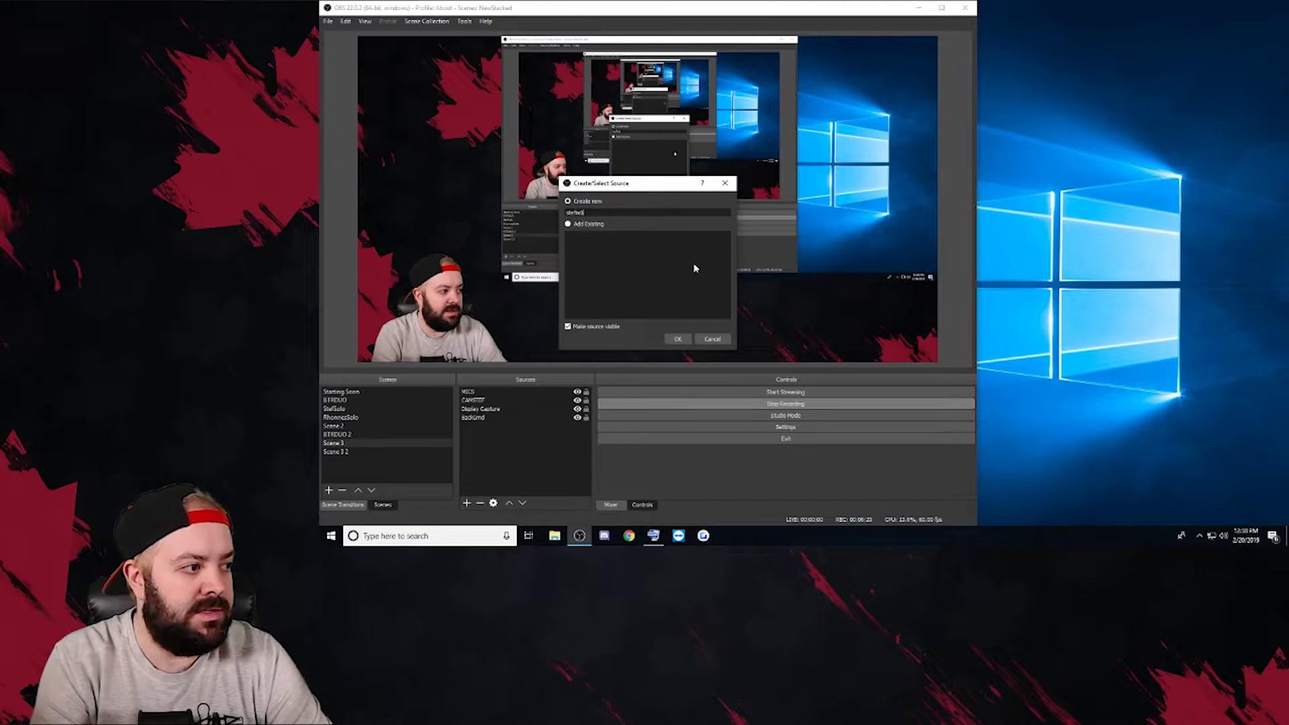
Confirm the name and set the NDI source's Source name to the gaming PC's NDI feed.
click(677, 338)
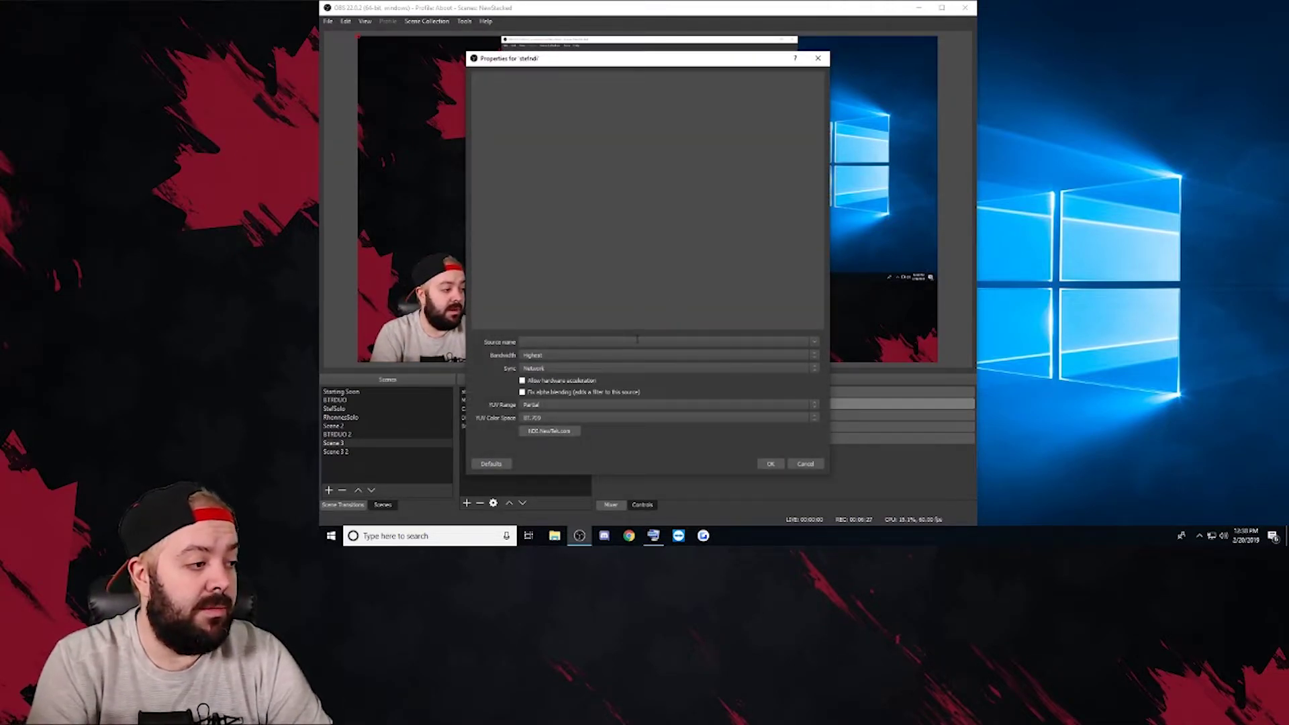
click(813, 341)
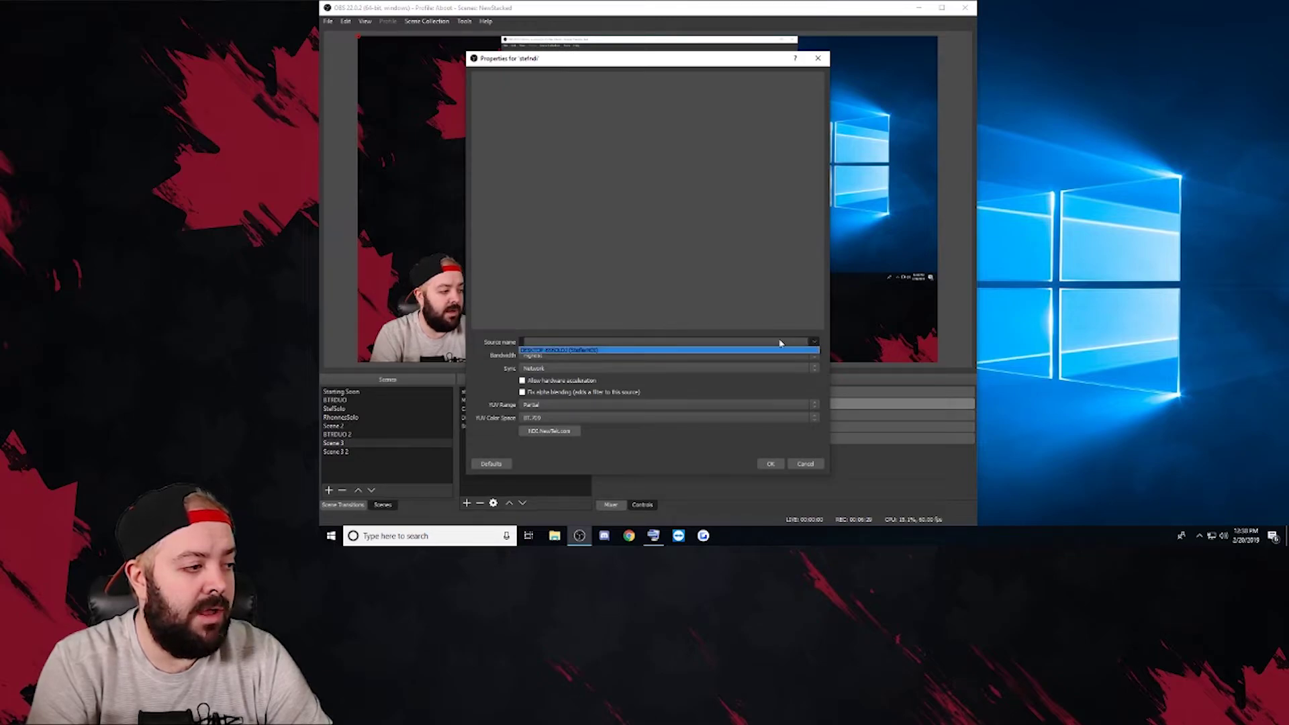
click(704, 350)
click(770, 463)
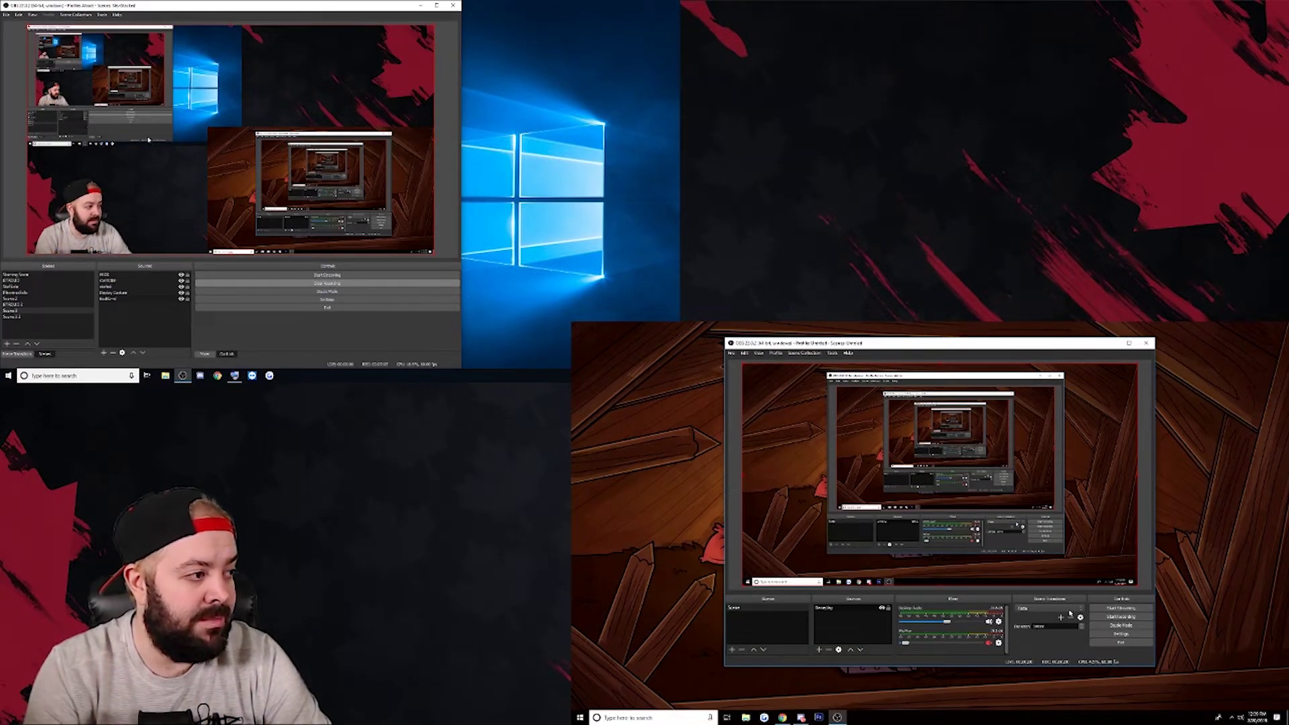
Add a new capture source named 'Game'.
right_click(119, 320)
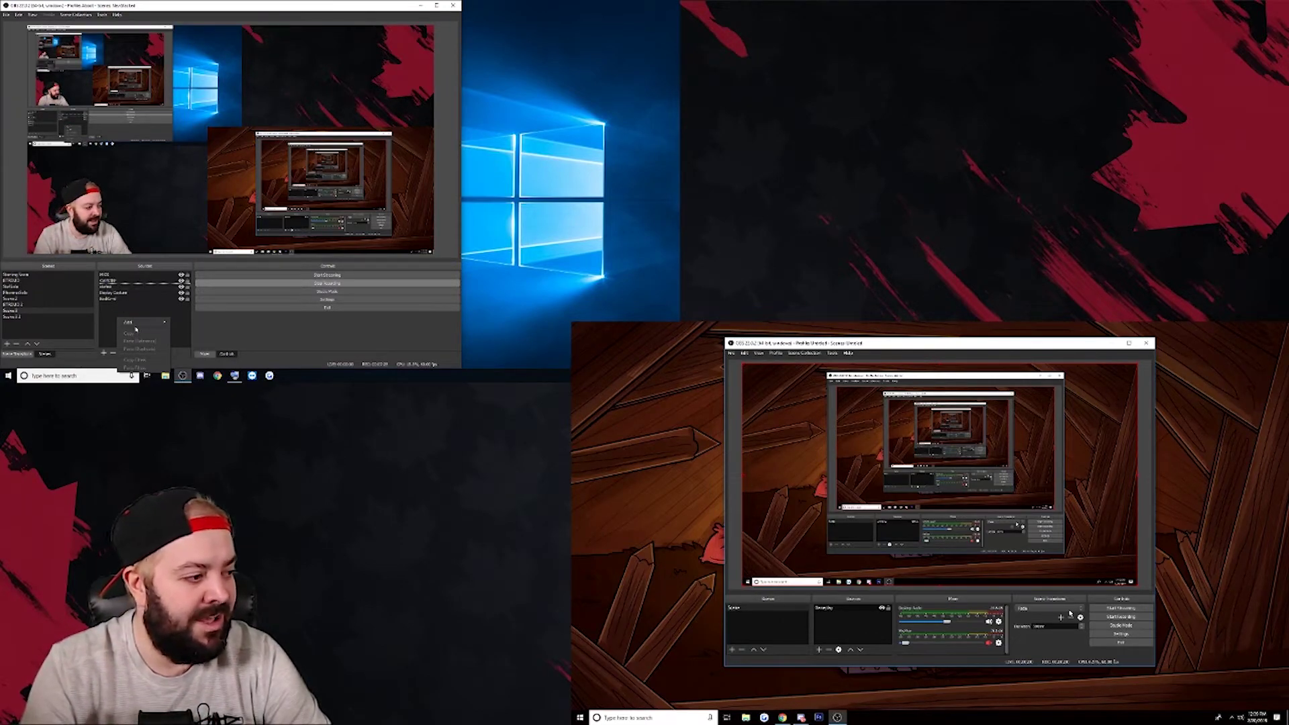
mouse_move(140, 326)
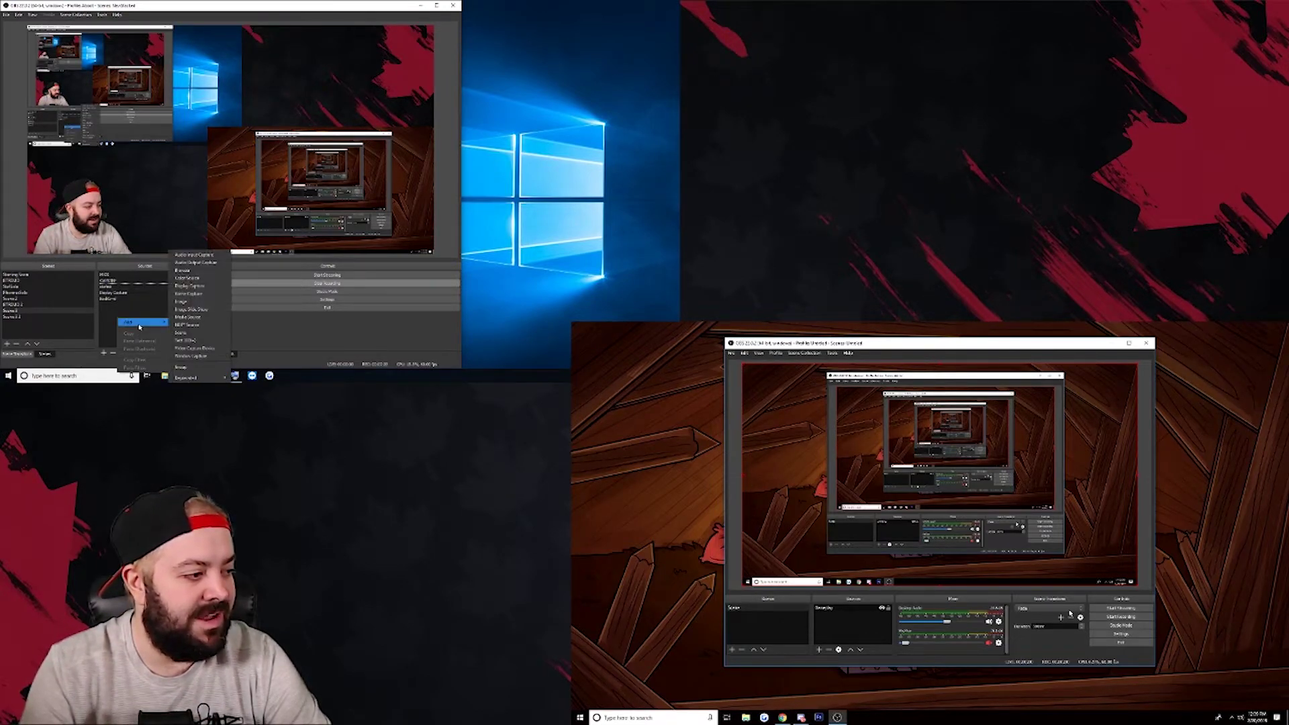
click(197, 333)
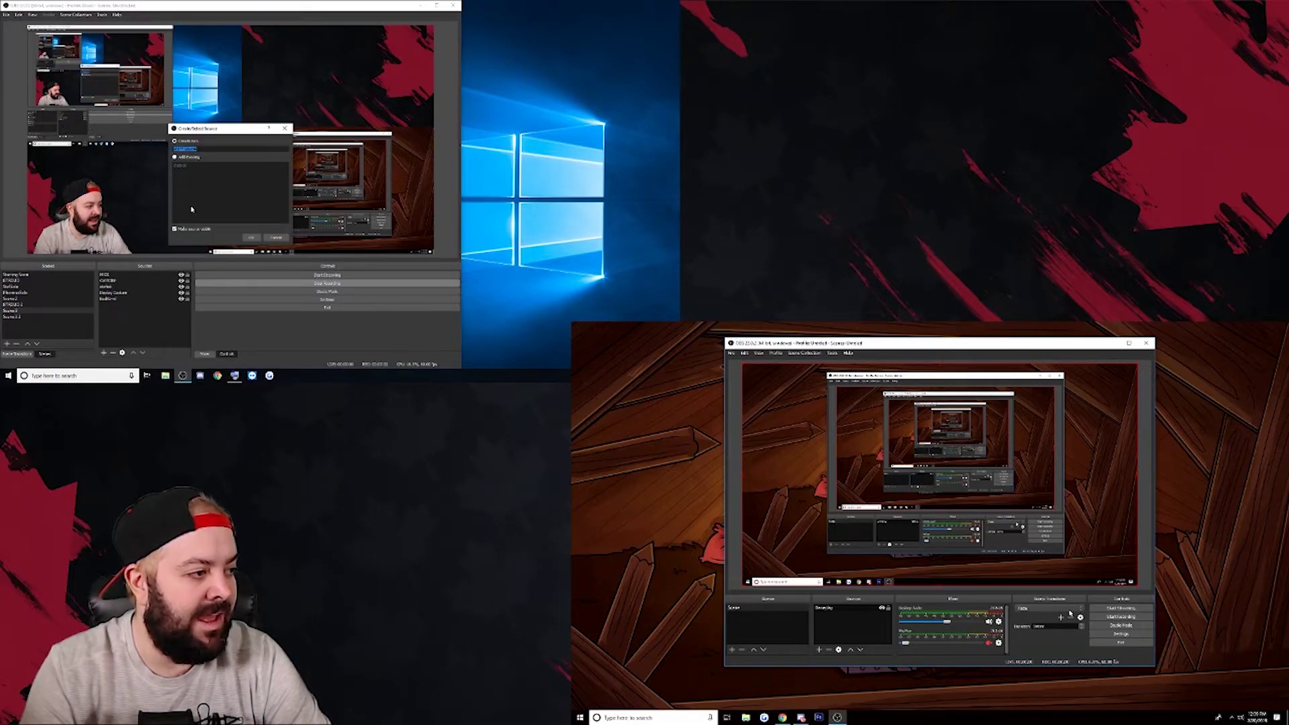
text(Game)
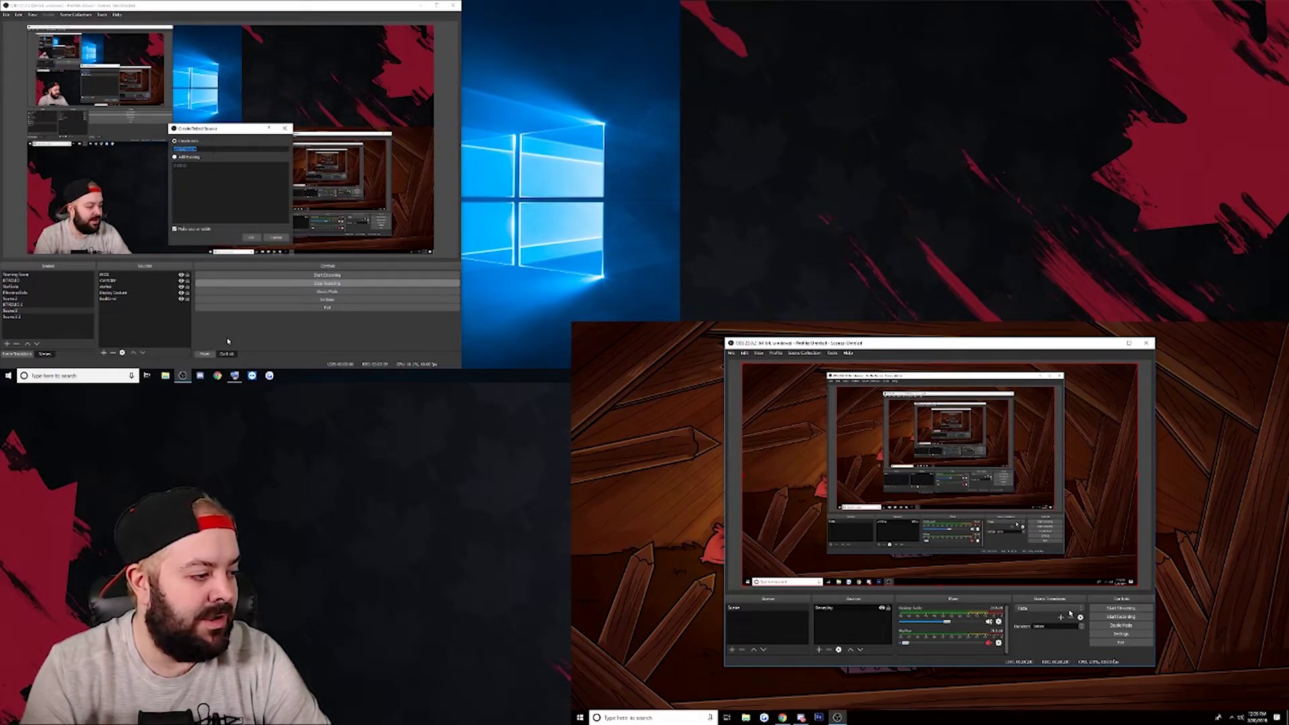
click(234, 375)
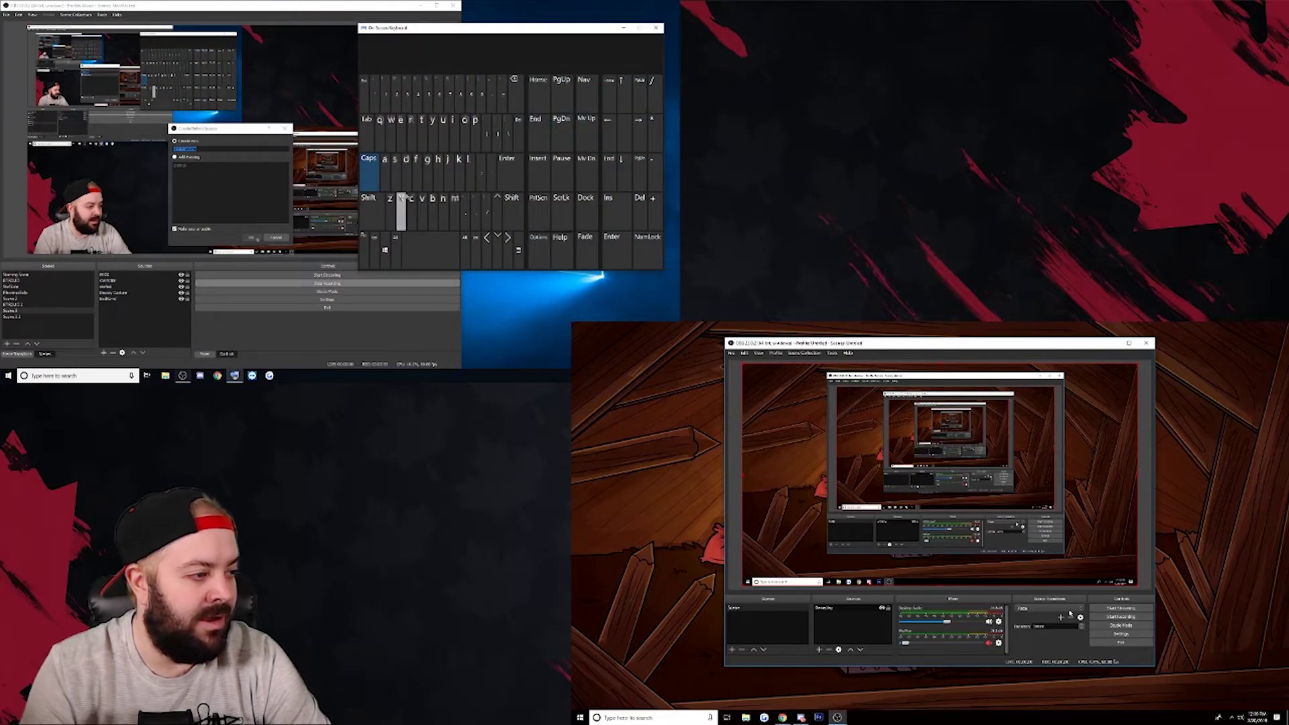
click(253, 239)
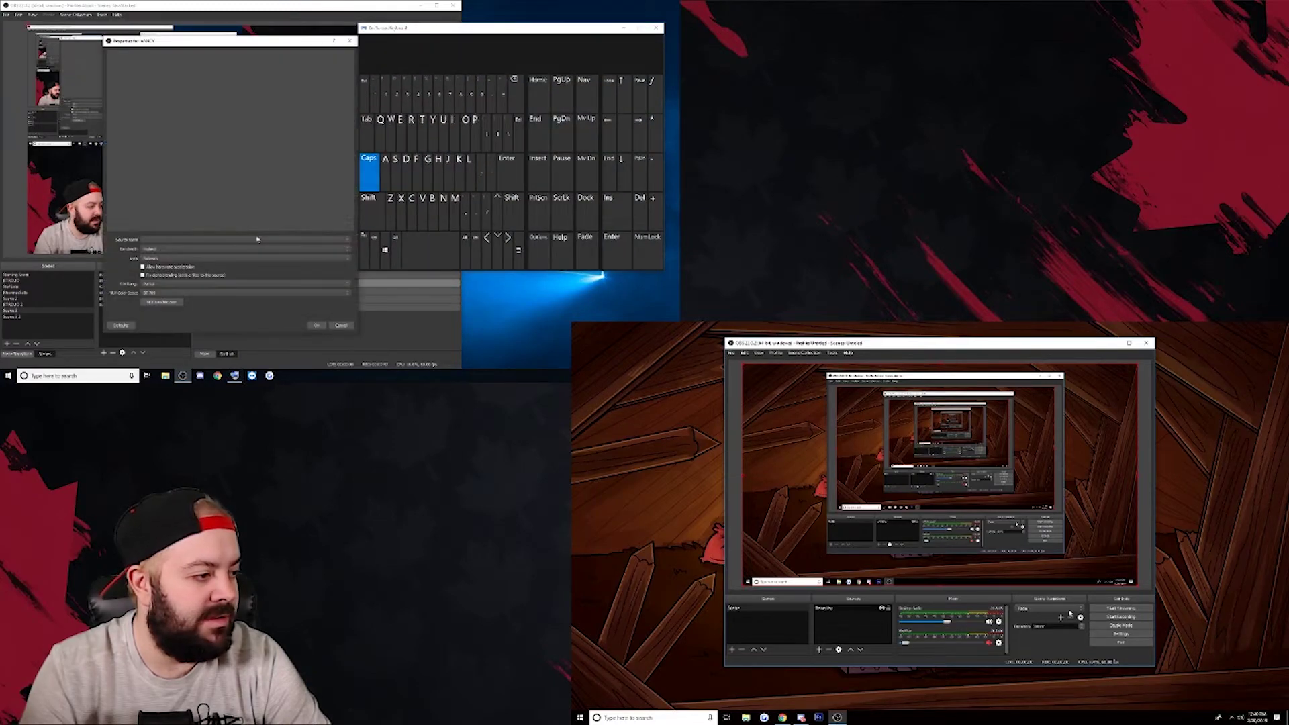
Choose the window to capture, then close Properties and the On-Screen Keyboard.
click(339, 250)
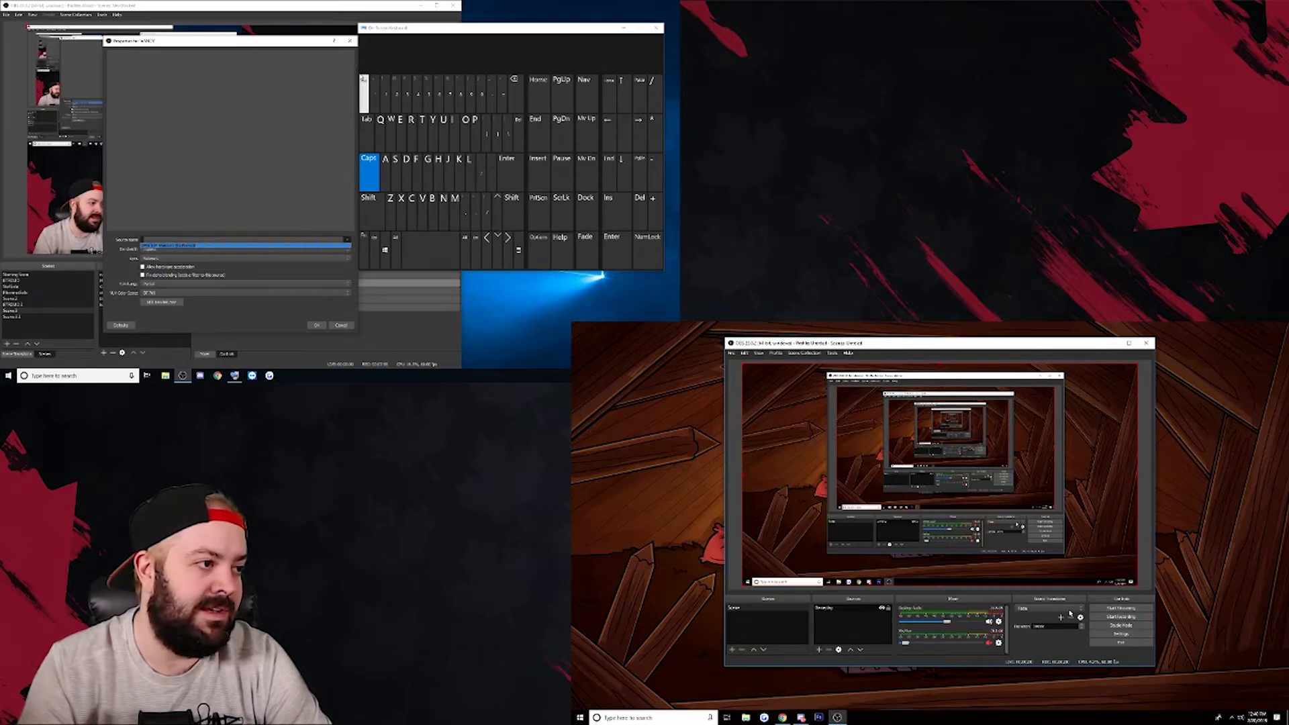
click(321, 246)
click(350, 41)
click(655, 30)
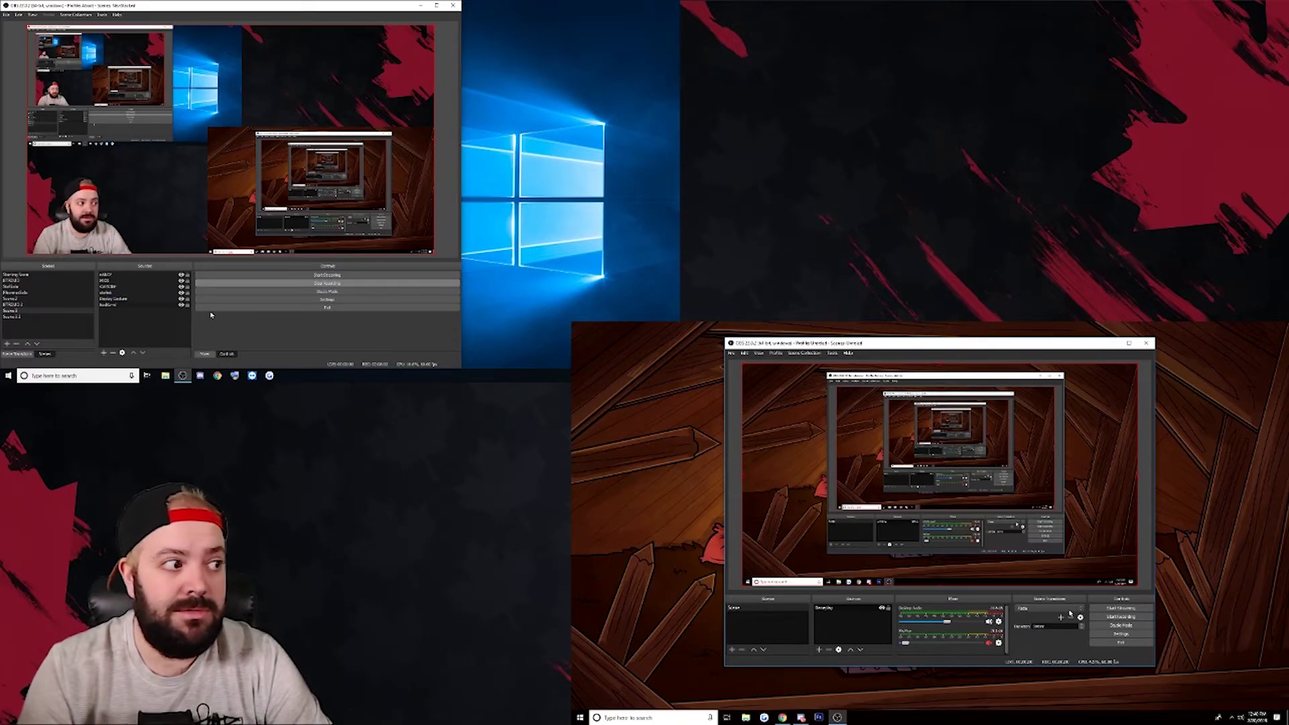
Switch to the stream overlay scene and add the existing NDI source to it.
click(37, 302)
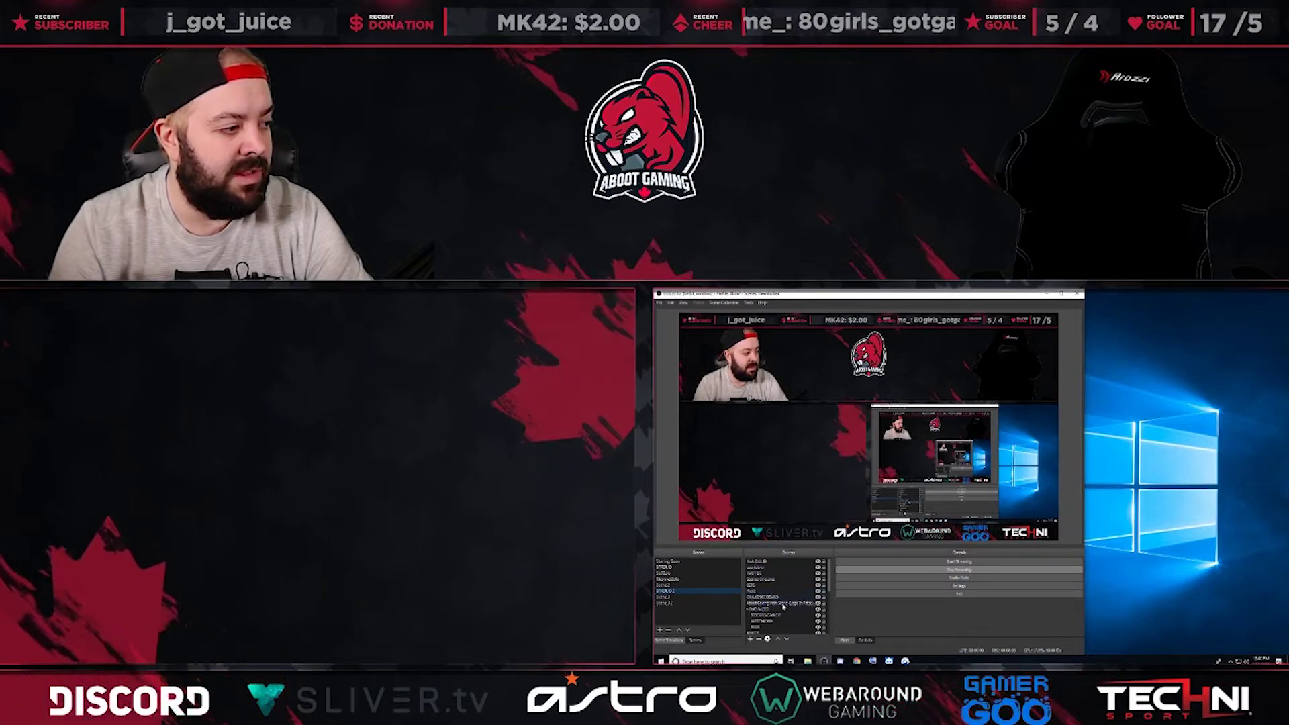
right_click(785, 607)
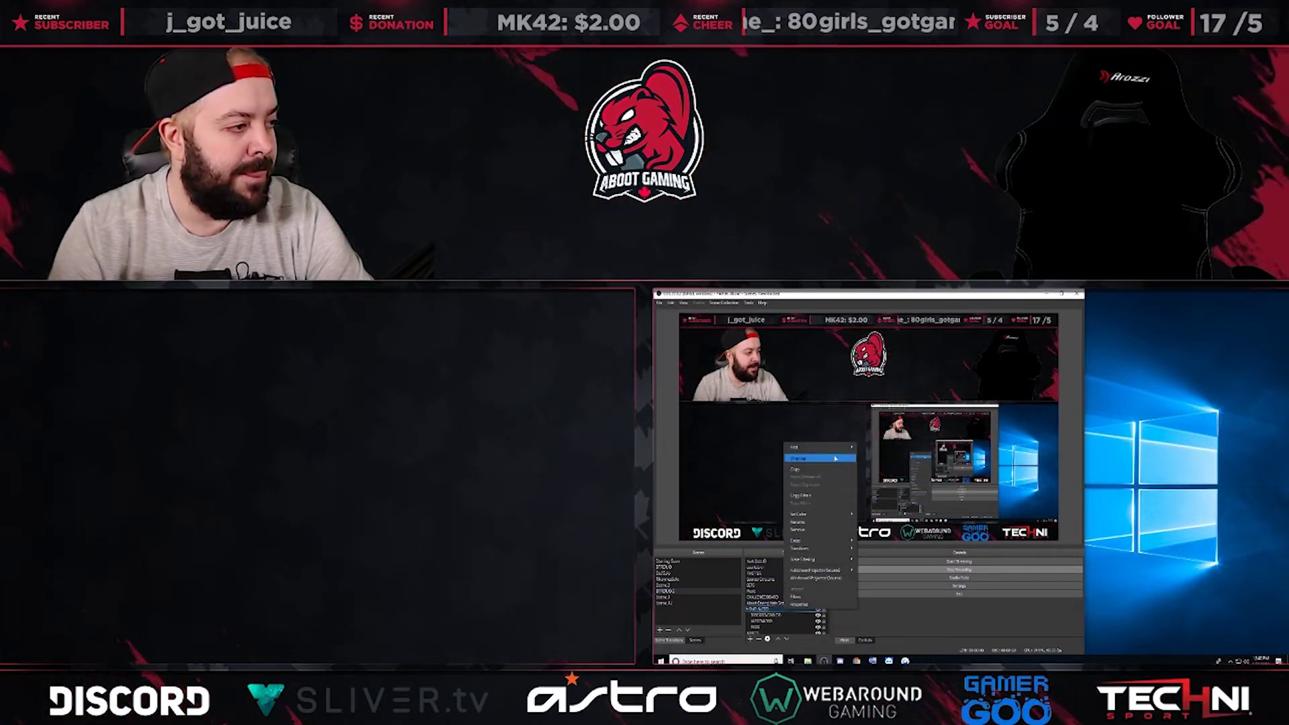
mouse_move(839, 447)
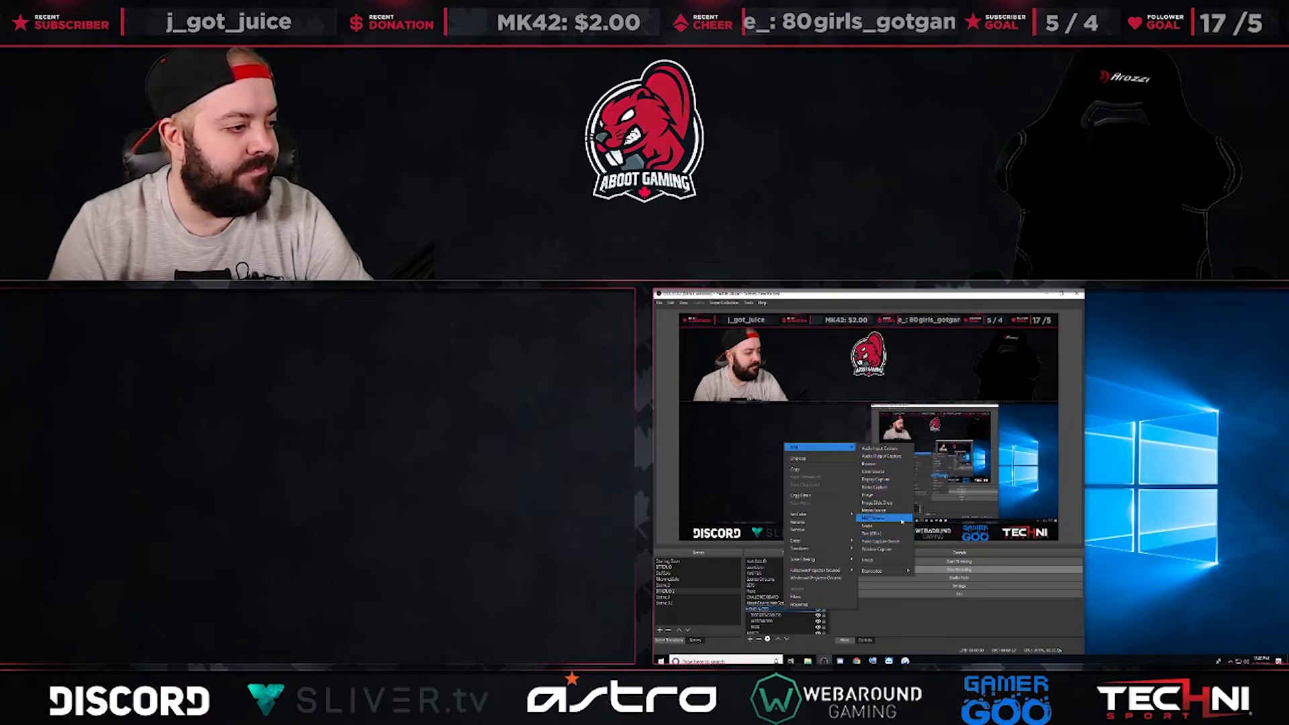
click(902, 521)
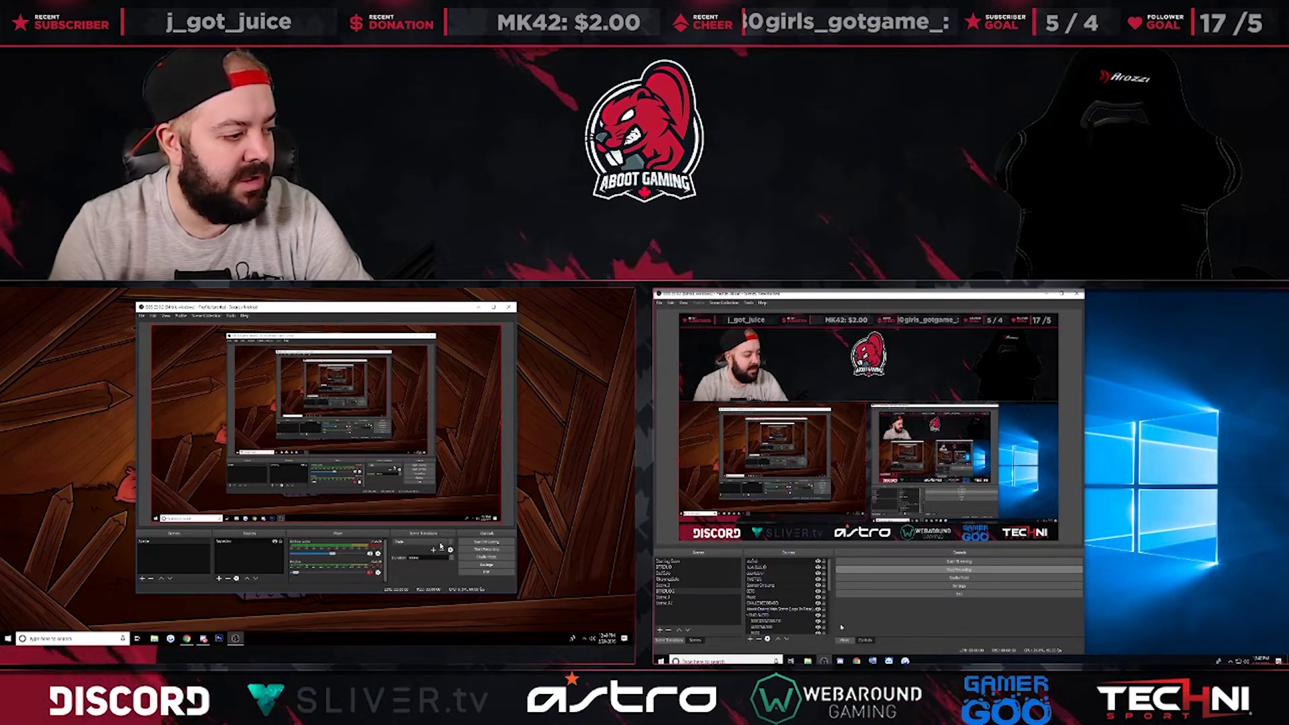
Shift-resize the gaming feed to fit the game area and move it lower in the Sources list.
key(ctrl+super+o)
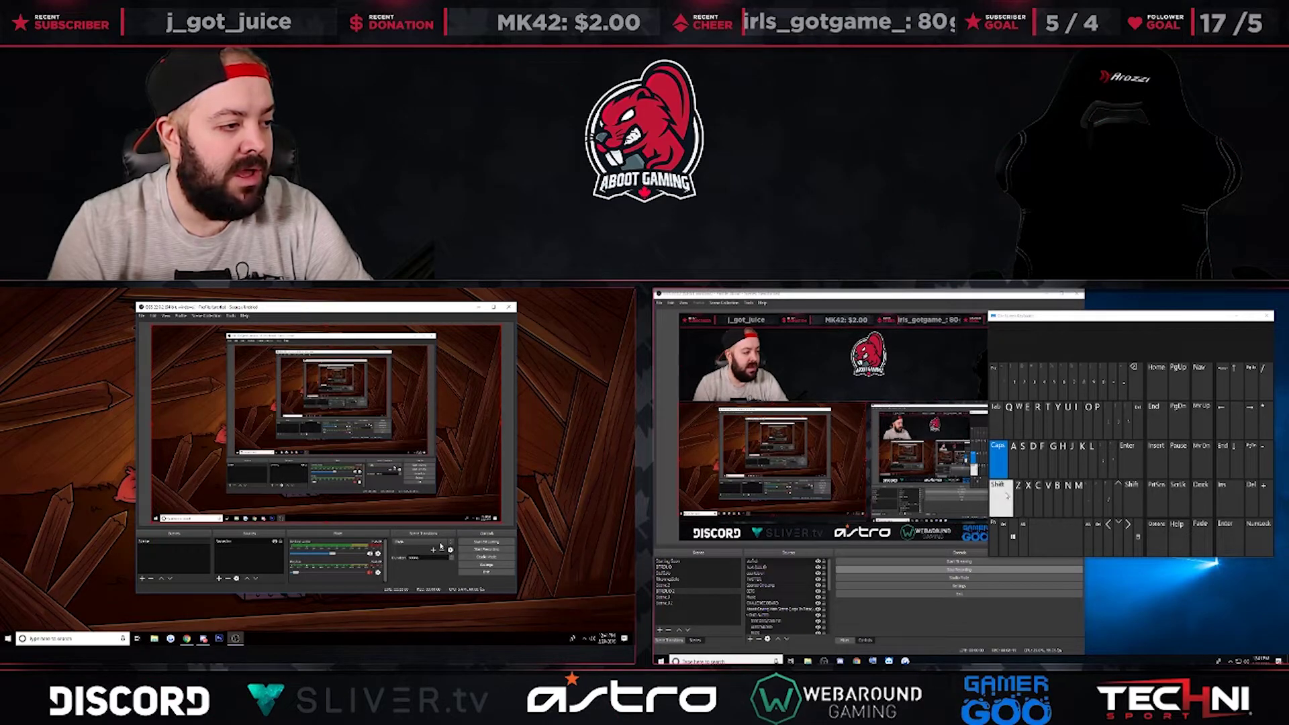
click(1001, 498)
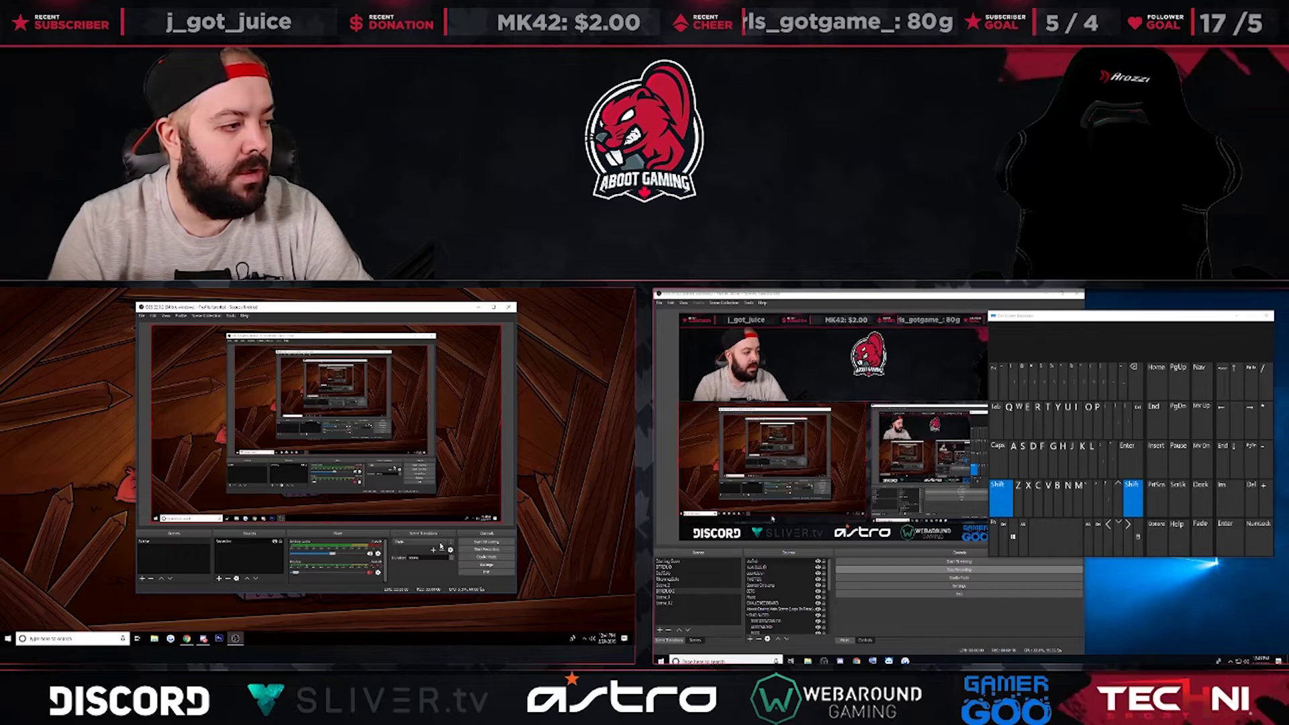
mouse_move(773, 517)
mouse_down()
mouse_move(745, 443)
mouse_move(791, 522)
mouse_up()
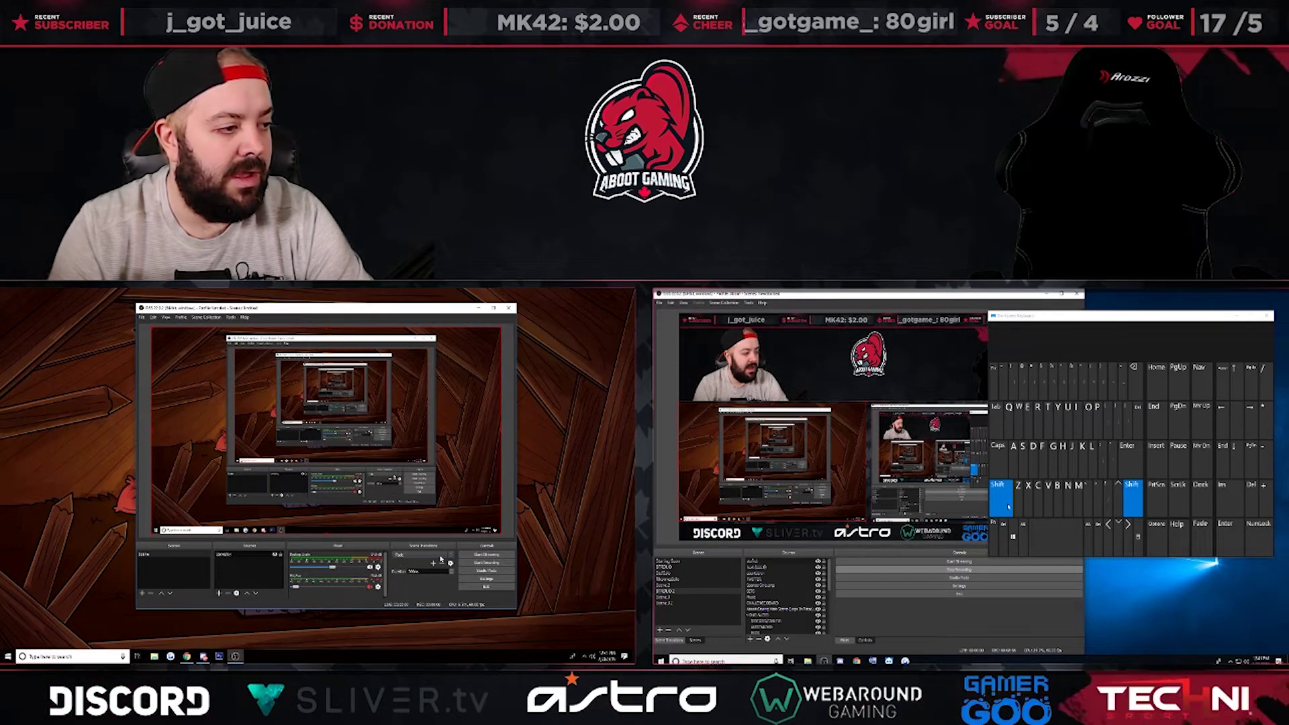
click(1008, 506)
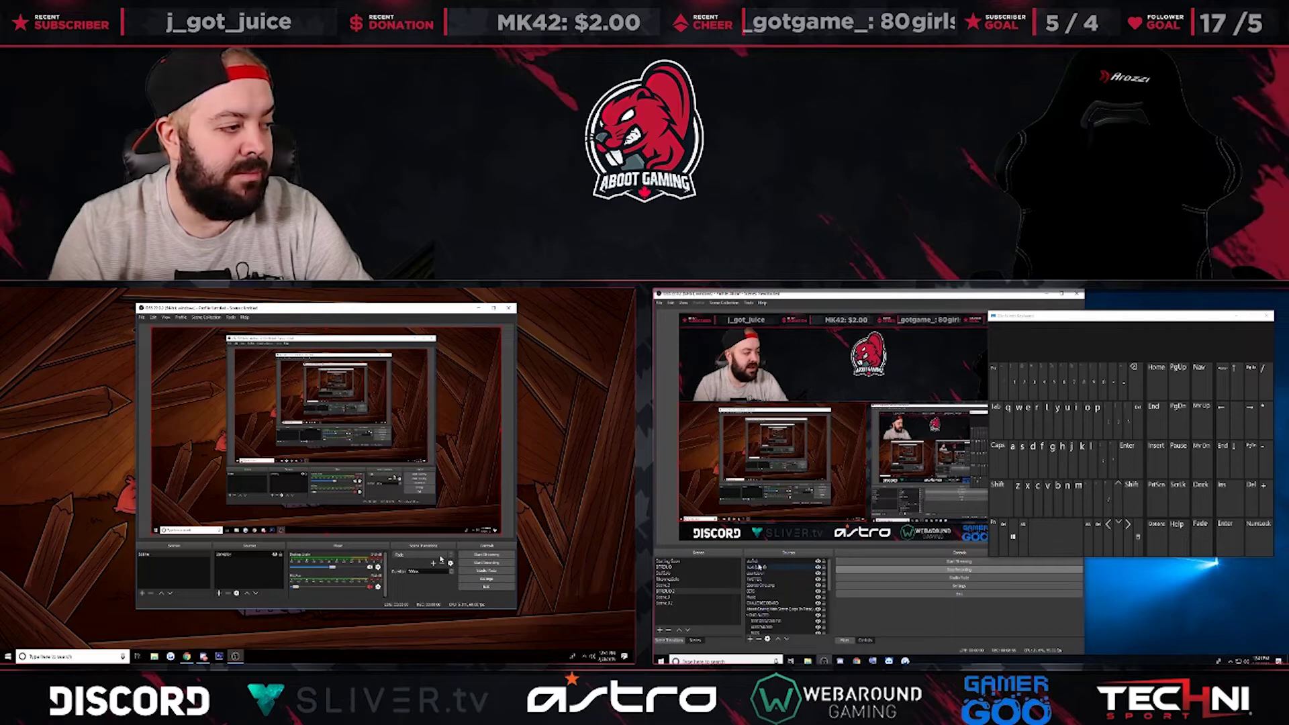
drag(759, 568, 766, 639)
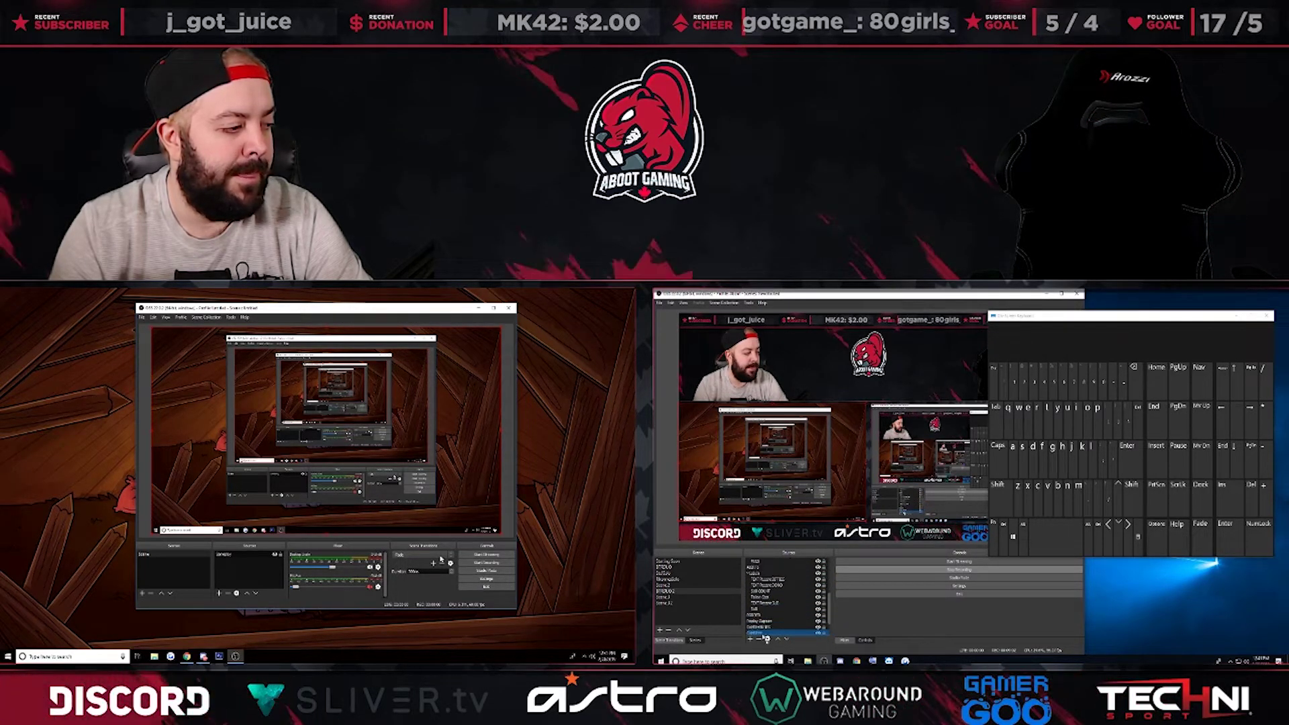
scroll(777, 608, down, 2)
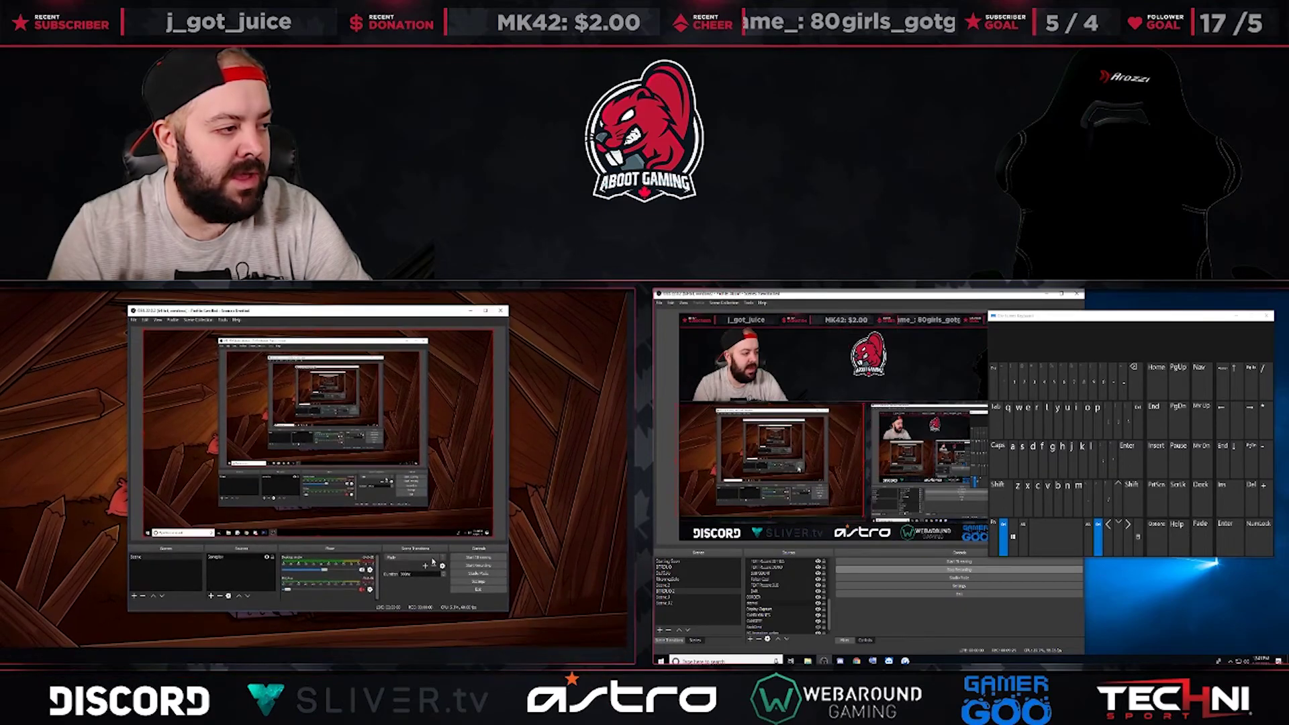
Close the Windows On-Screen Keyboard with Ctrl+Win+O.
key(ctrl+super+o)
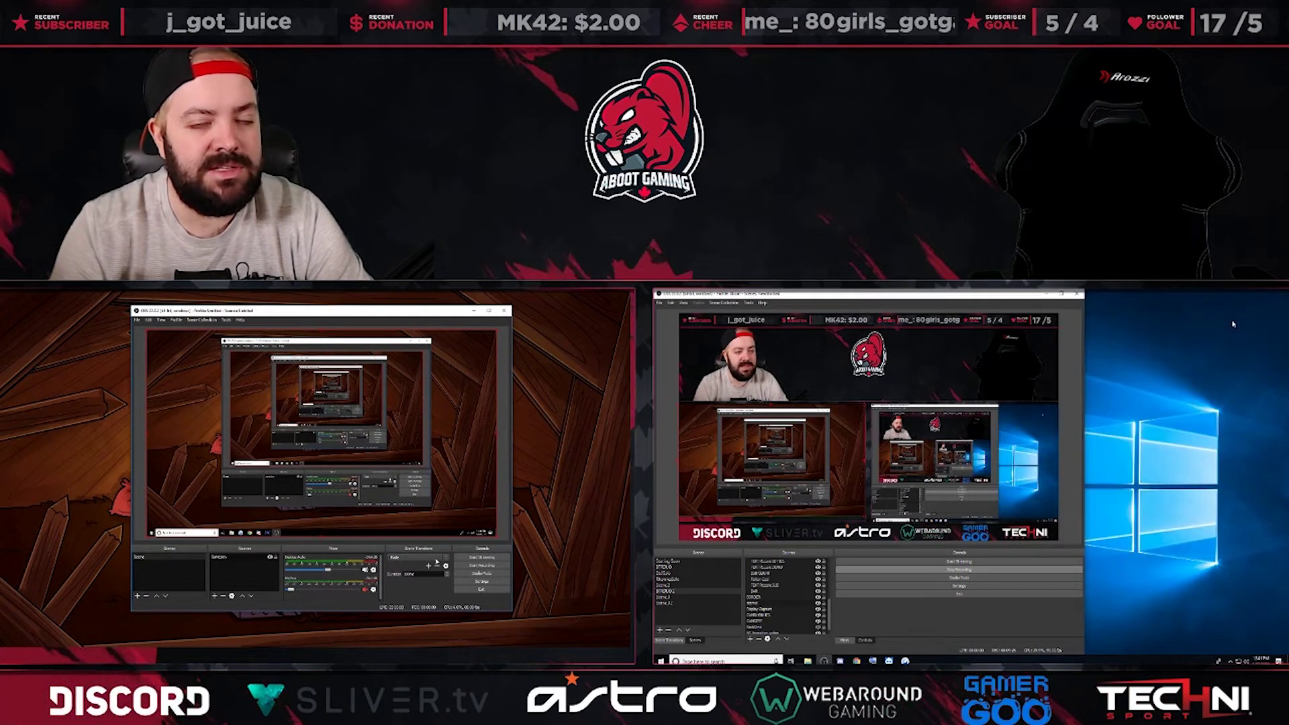